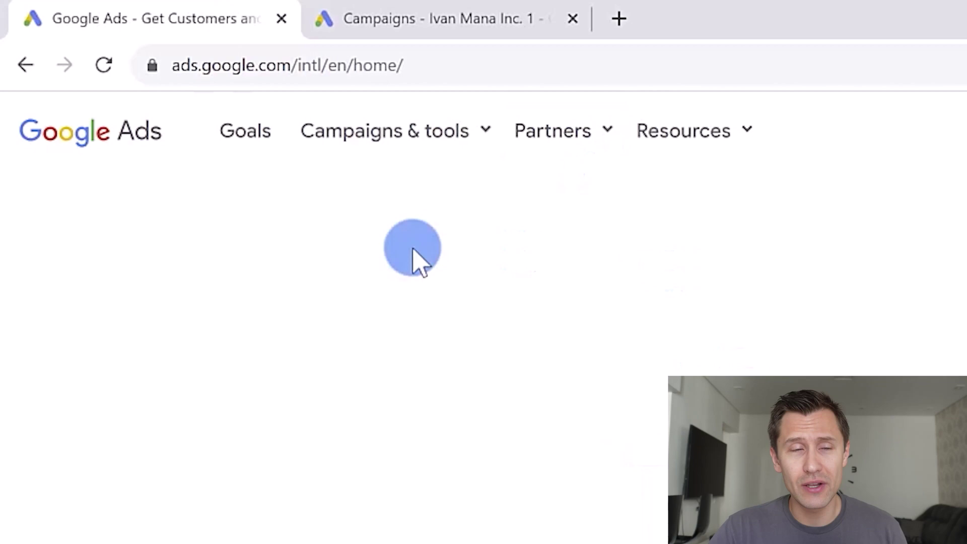
# Sign in to Google Ads from ads.google.com and open the All campaigns dashboard.
pyautogui.moveTo(291, 65); pyautogui.dragTo(175, 65)
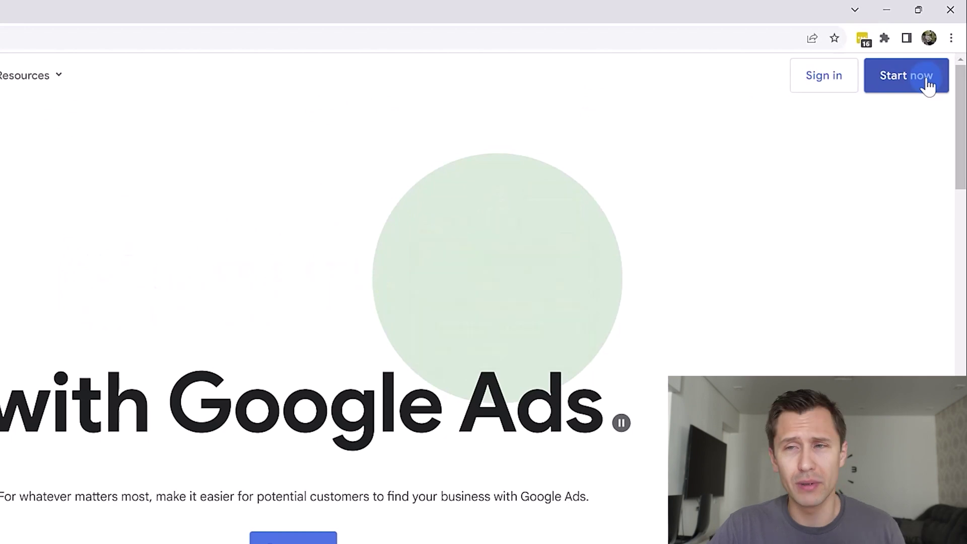
pyautogui.click(834, 79)
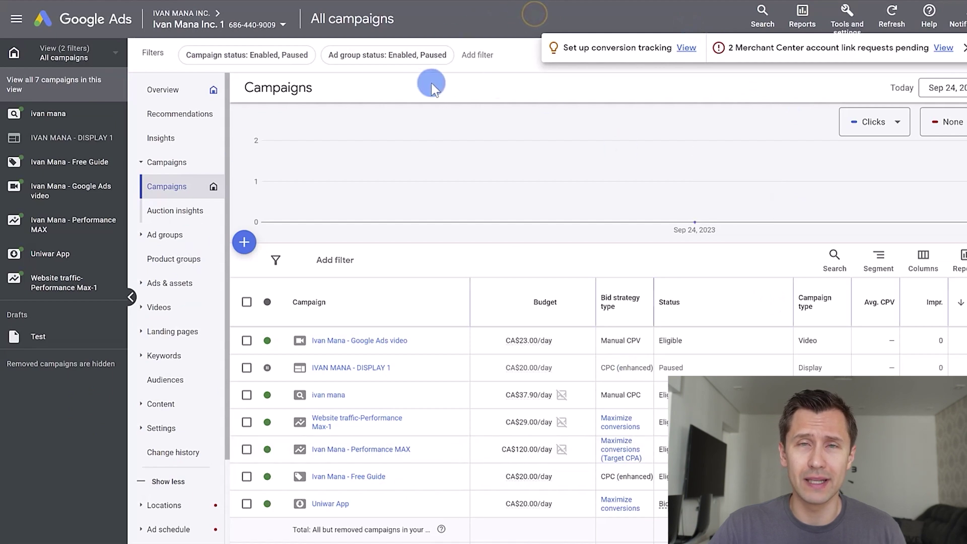
pyautogui.moveTo(648, 162)
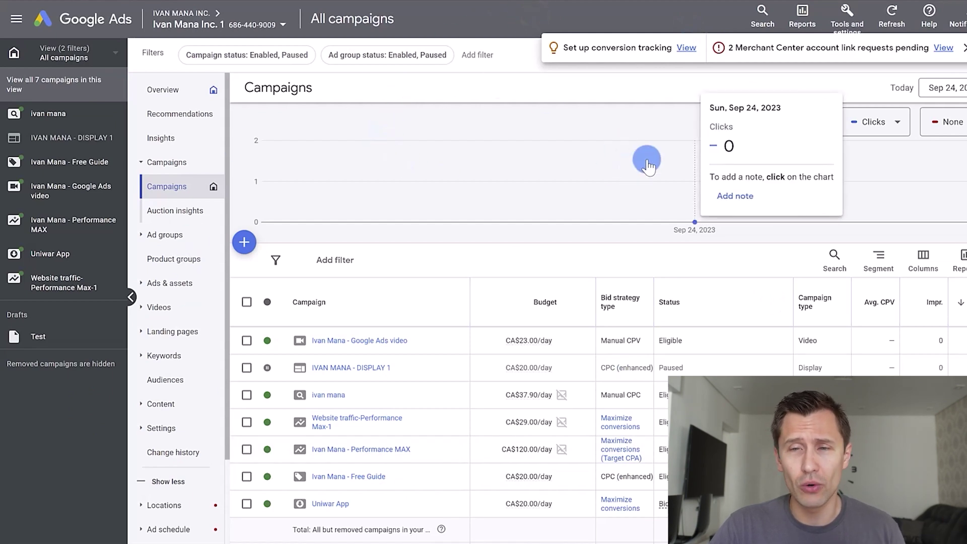
# Dismiss the setup notifications and start a new campaign from + Create campaign.
pyautogui.click(961, 50)
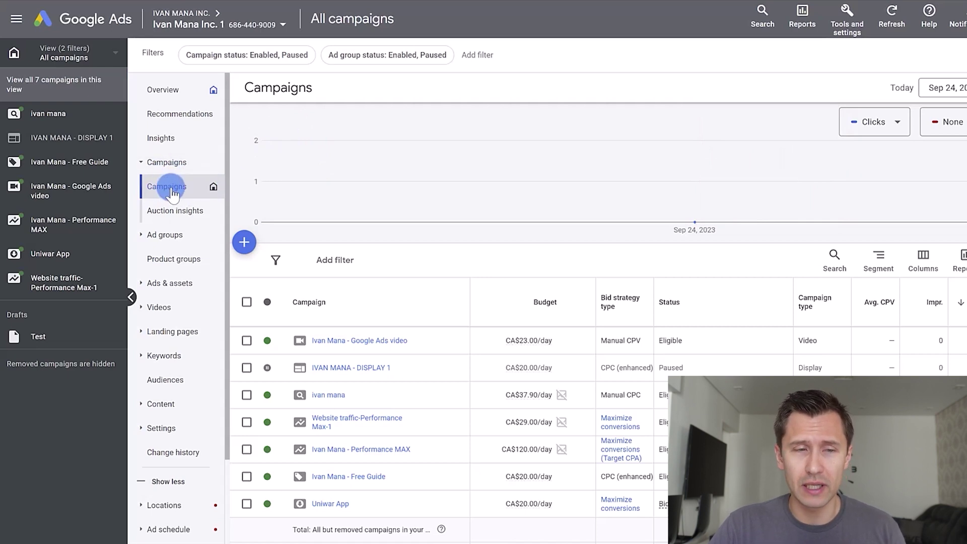
pyautogui.click(240, 247)
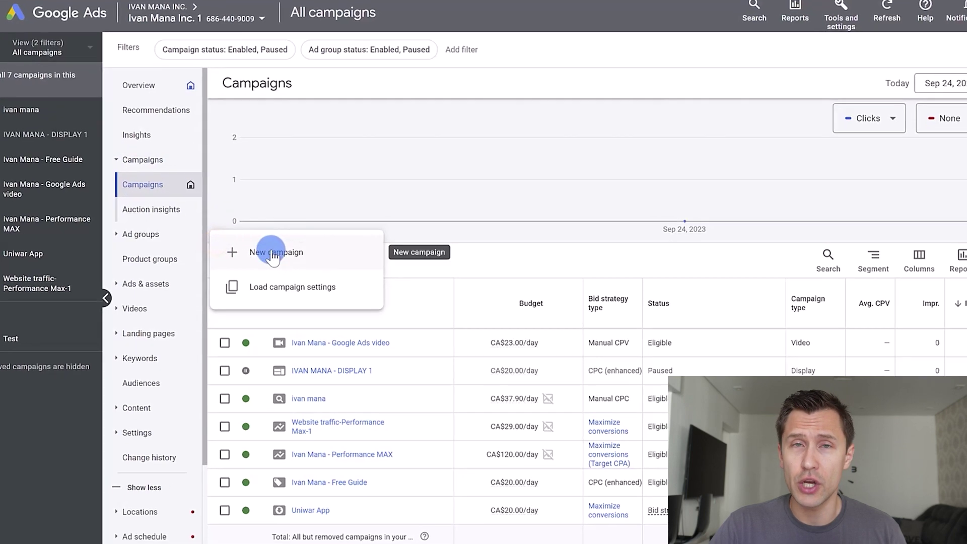
pyautogui.click(230, 253)
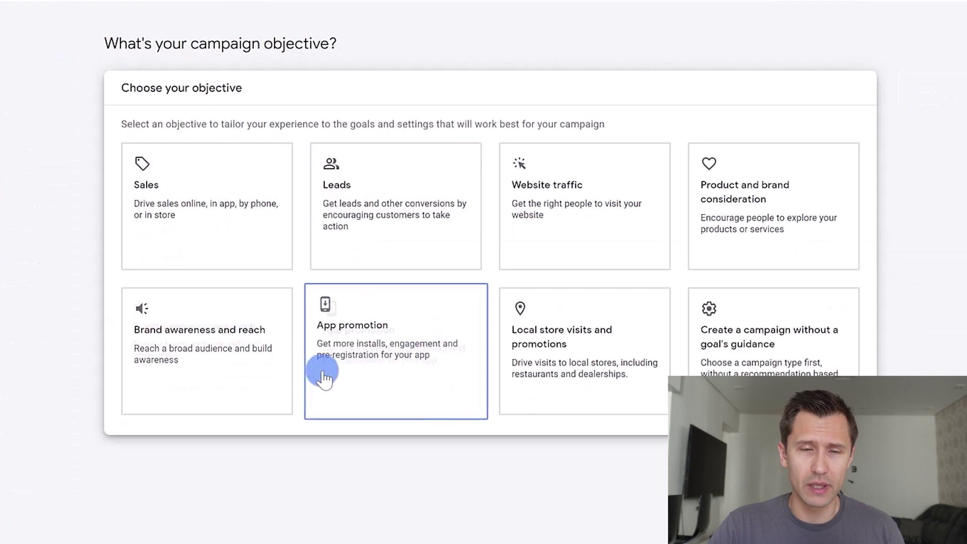
# Choose App promotion, try pre-registration and engagement, then settle on the App installs subtype.
pyautogui.click(362, 362)
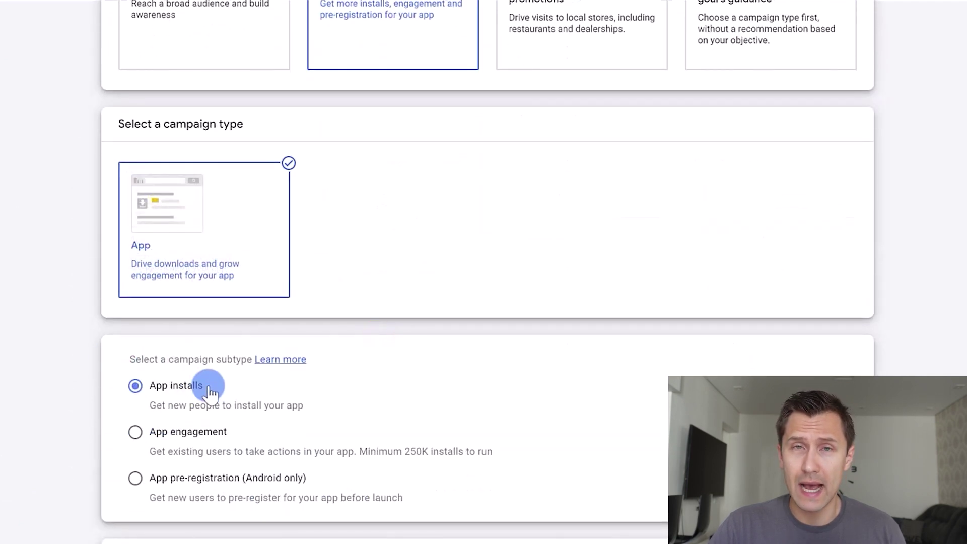
pyautogui.scroll(-2, 211, 390)
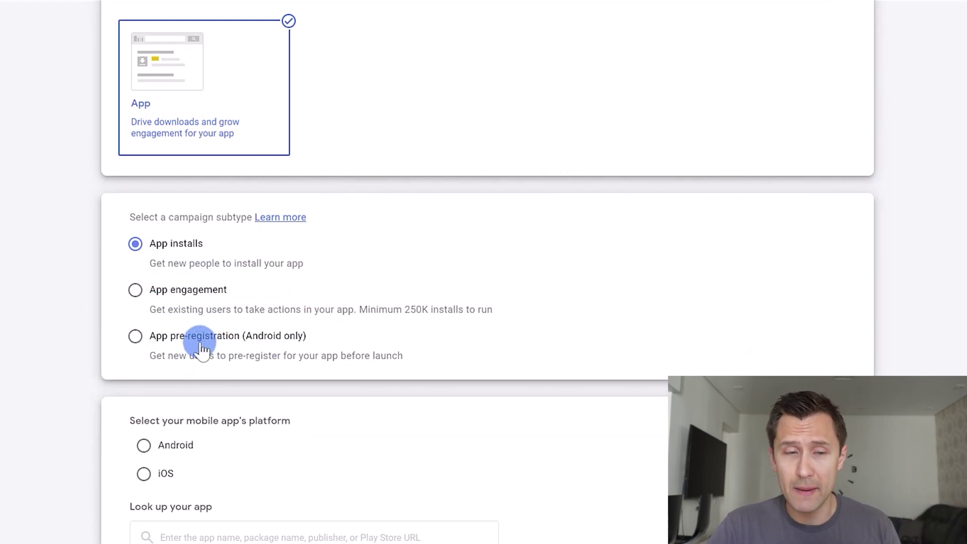
pyautogui.click(200, 340)
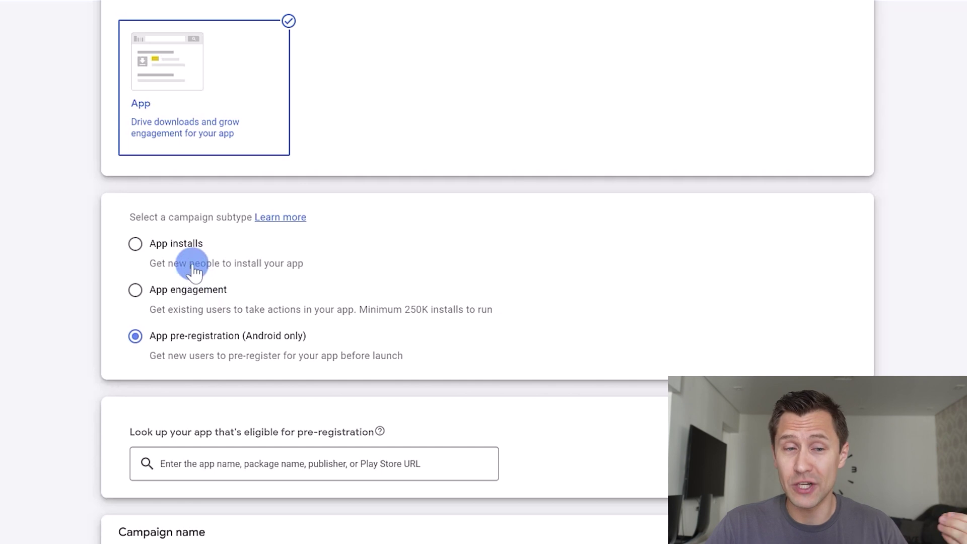
pyautogui.click(185, 291)
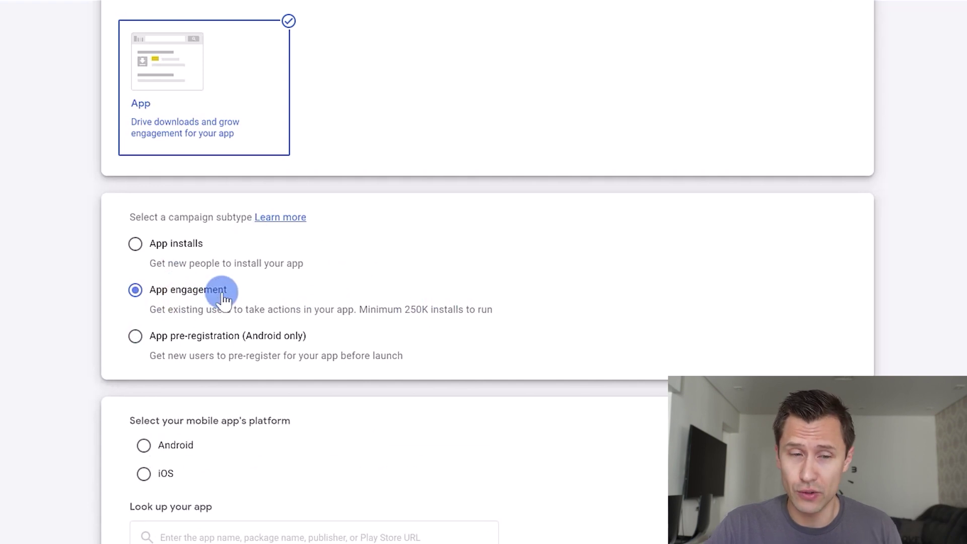
pyautogui.click(175, 243)
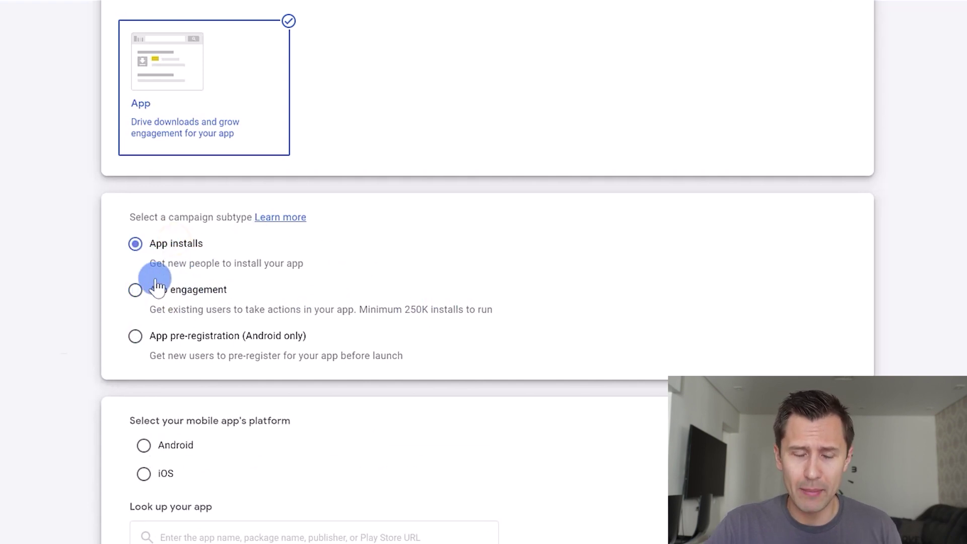
pyautogui.scroll(-2, 157, 283)
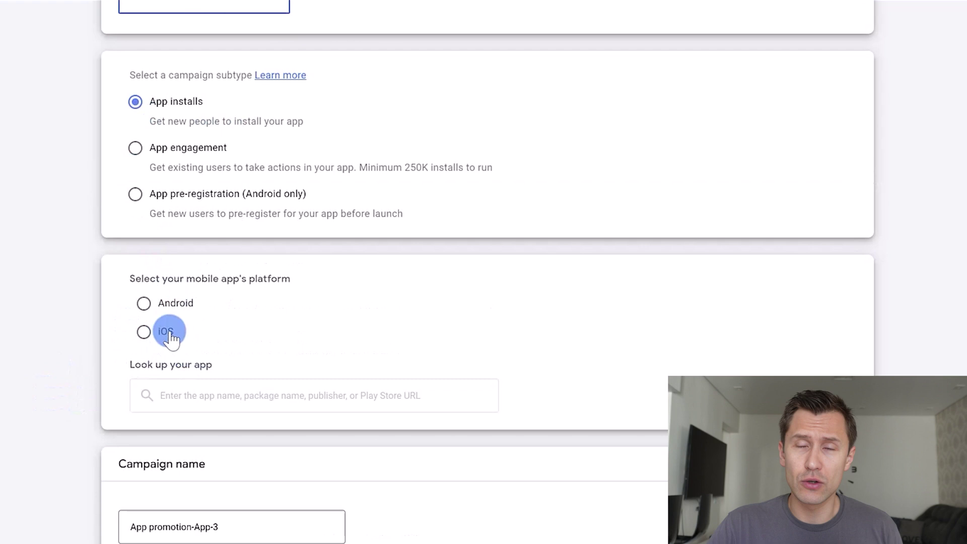
# Link the Android UniWar app found by searching 'uniwar' and name the campaign 'Uniwar App'.
pyautogui.click(172, 302)
pyautogui.click(204, 395)
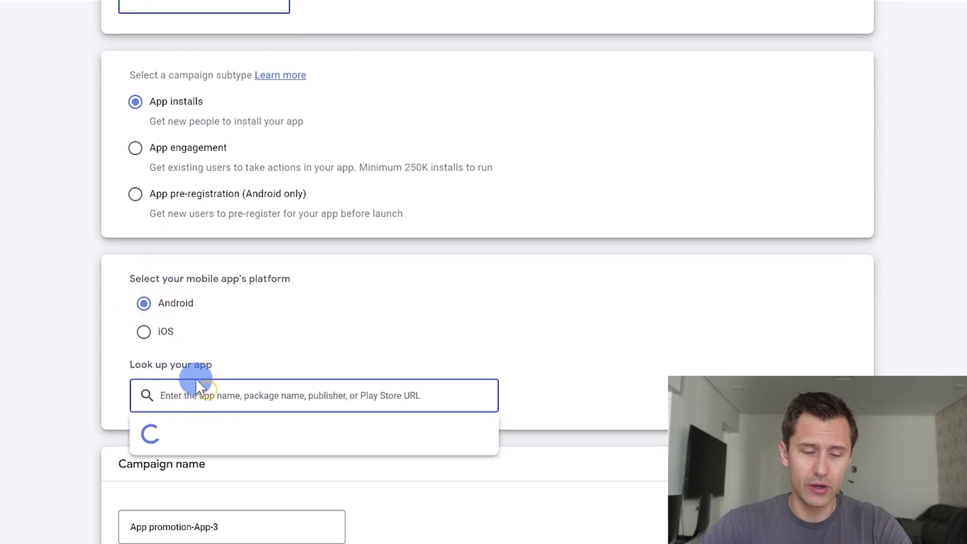
pyautogui.write('uni')
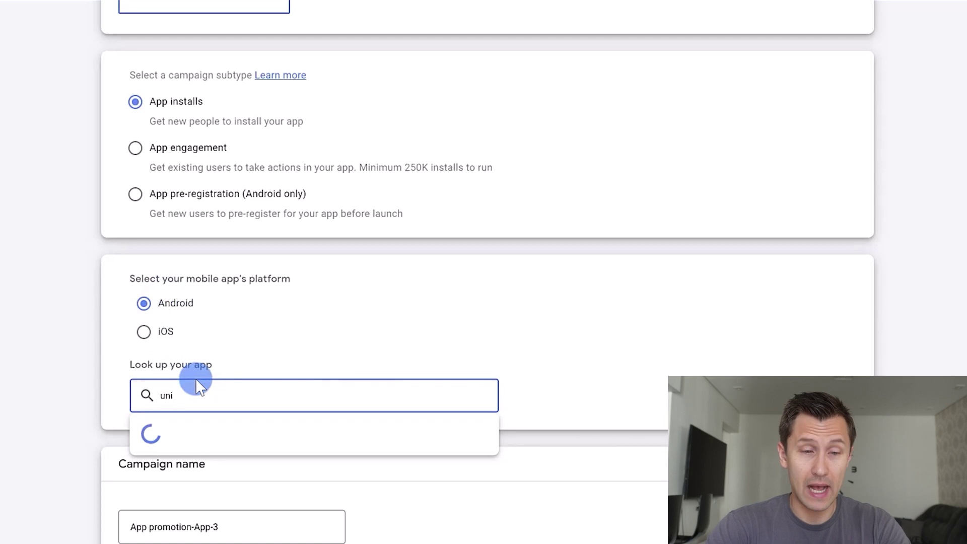
pyautogui.write('war')
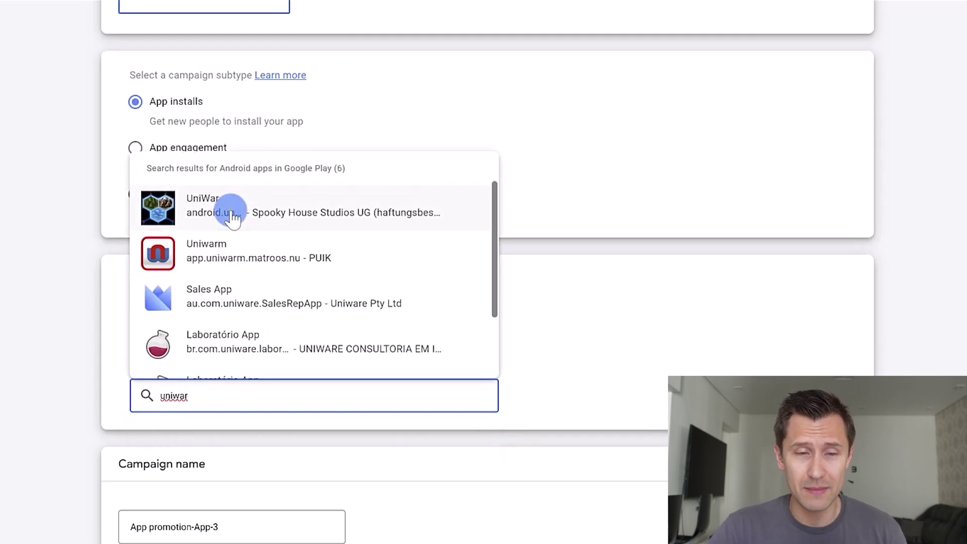
pyautogui.click(233, 213)
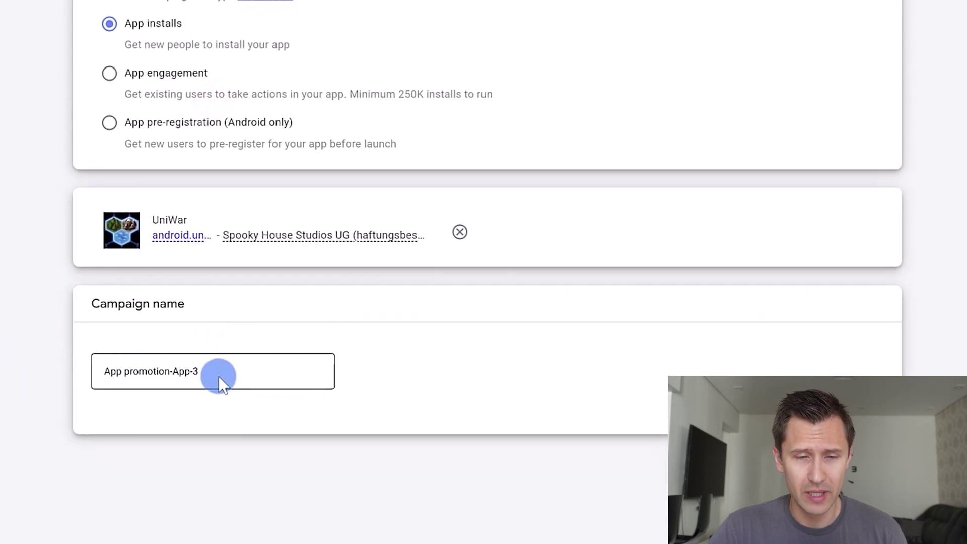
pyautogui.tripleClick(218, 375)
pyautogui.write('Uniwar App')
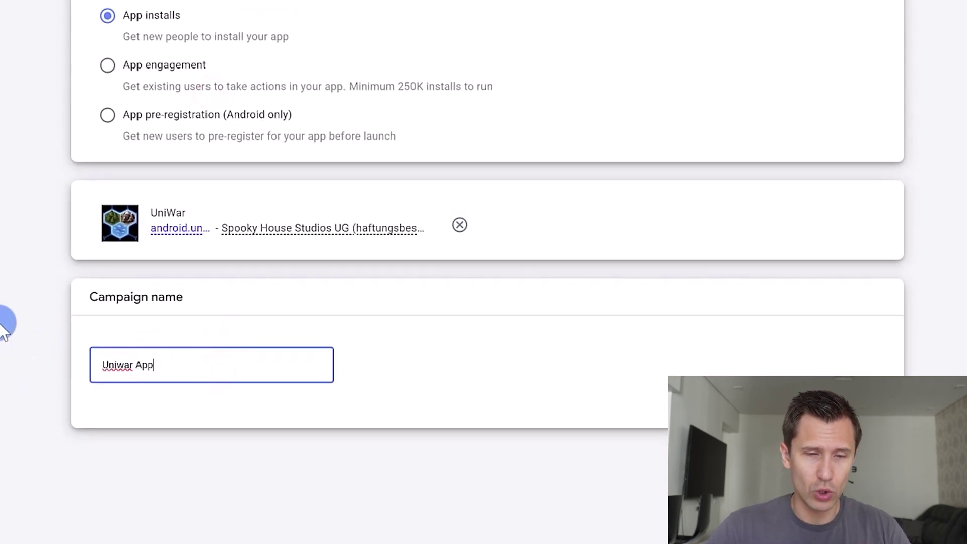
pyautogui.click(640, 462)
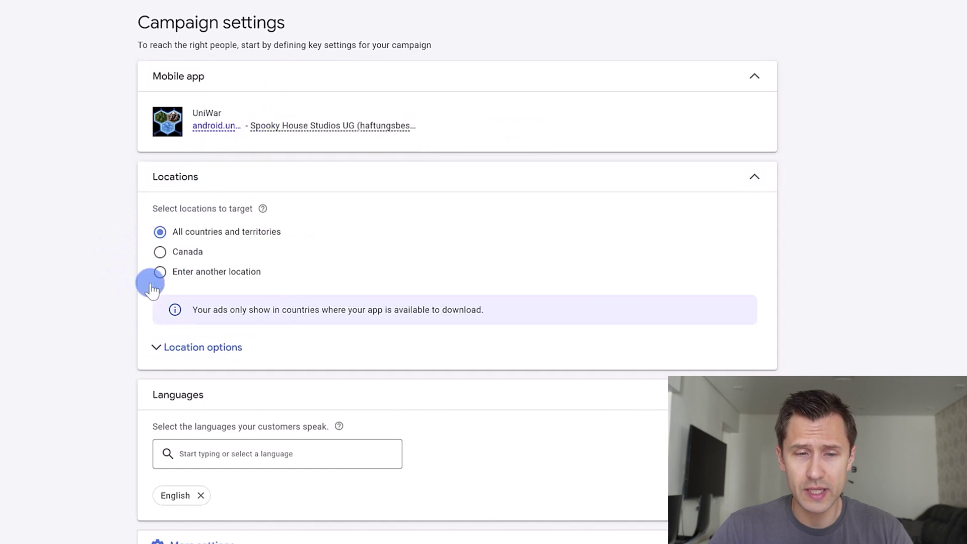
# Replace all-countries targeting with United States and Canada as target locations.
pyautogui.click(193, 273)
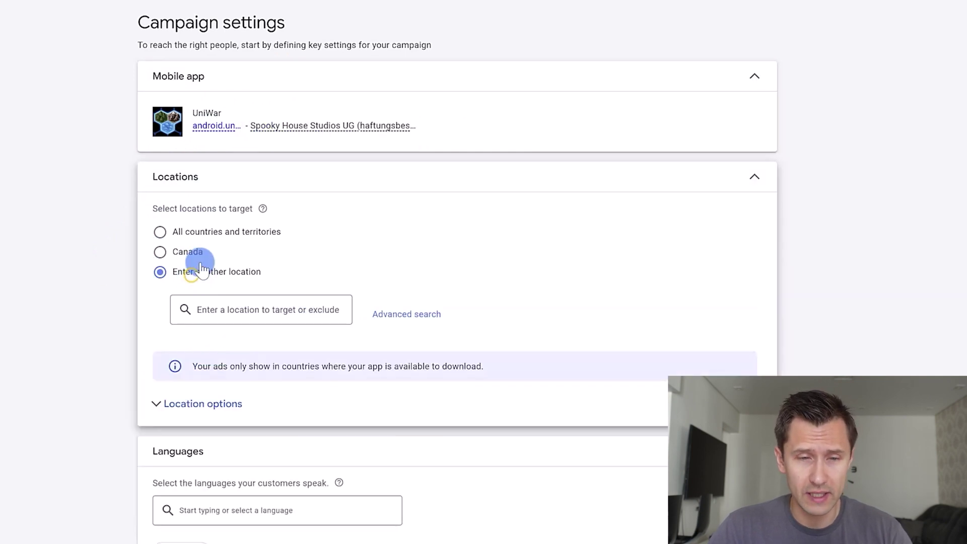
pyautogui.write('united states')
pyautogui.press('Return')
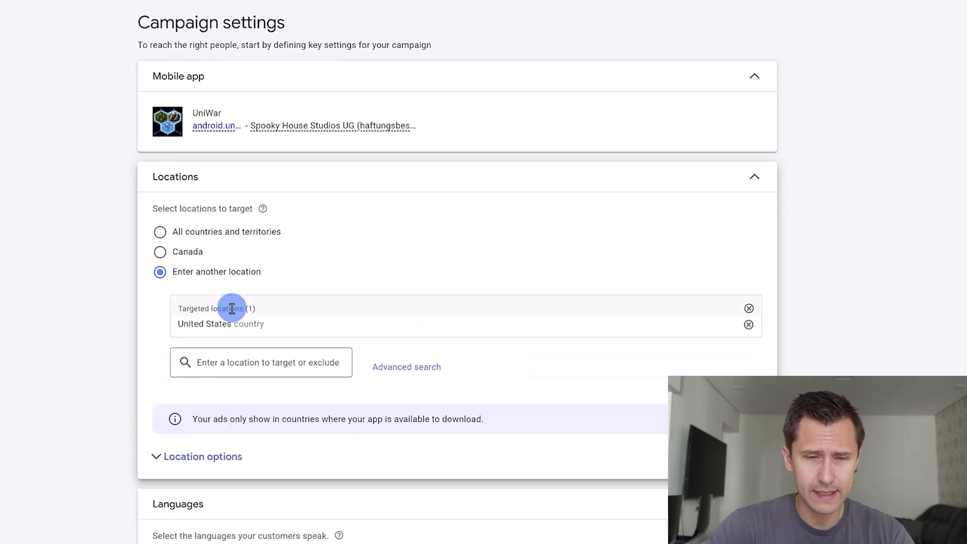
pyautogui.write('canada')
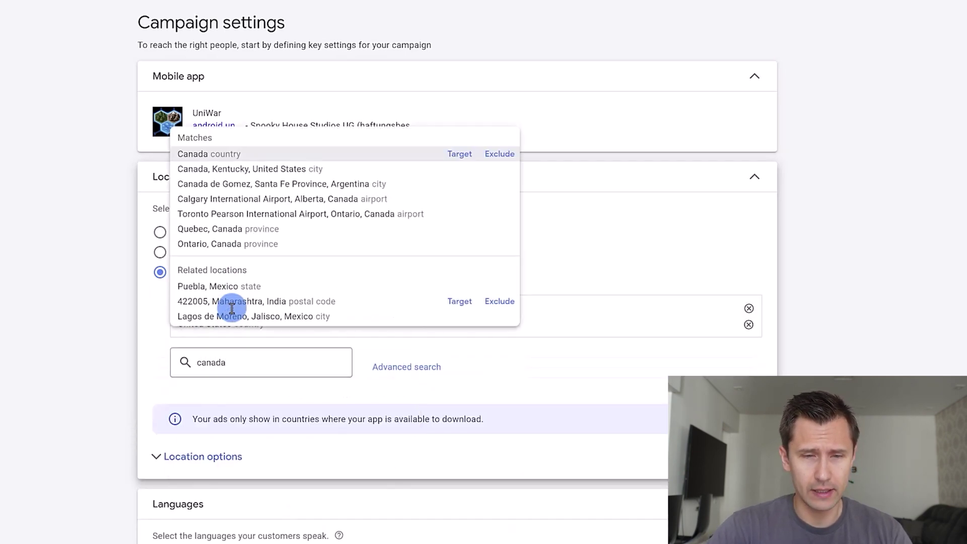
pyautogui.press('Return')
pyautogui.scroll(-3, 115, 303)
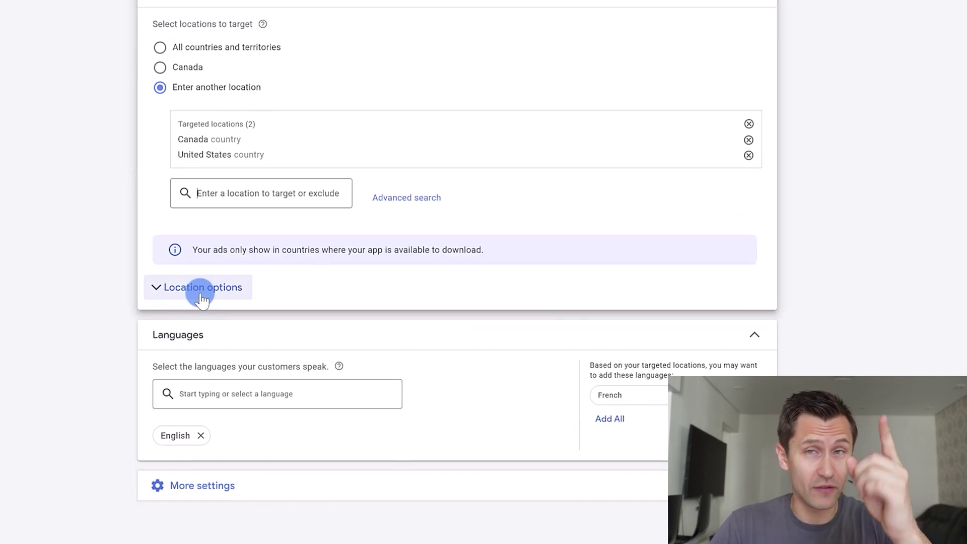
# Set the location option to 'Presence: people in or regularly in your targeted locations'.
pyautogui.click(202, 288)
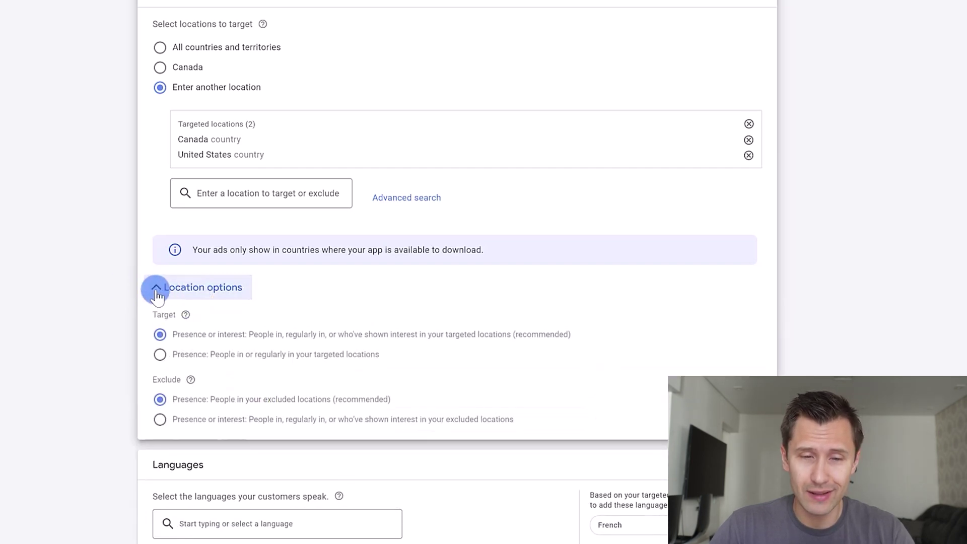
pyautogui.click(160, 354)
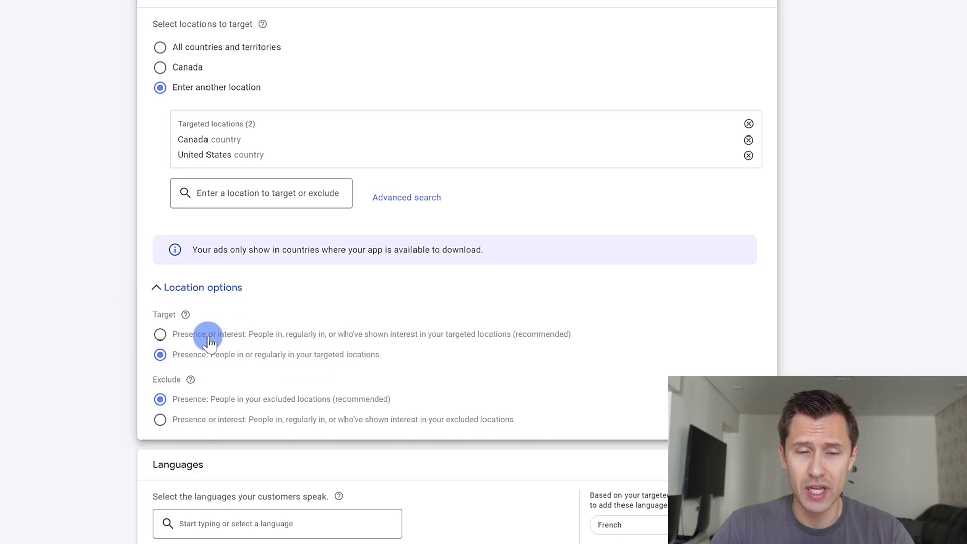
pyautogui.moveTo(198, 335); pyautogui.dragTo(294, 334)
pyautogui.moveTo(198, 335); pyautogui.dragTo(431, 335)
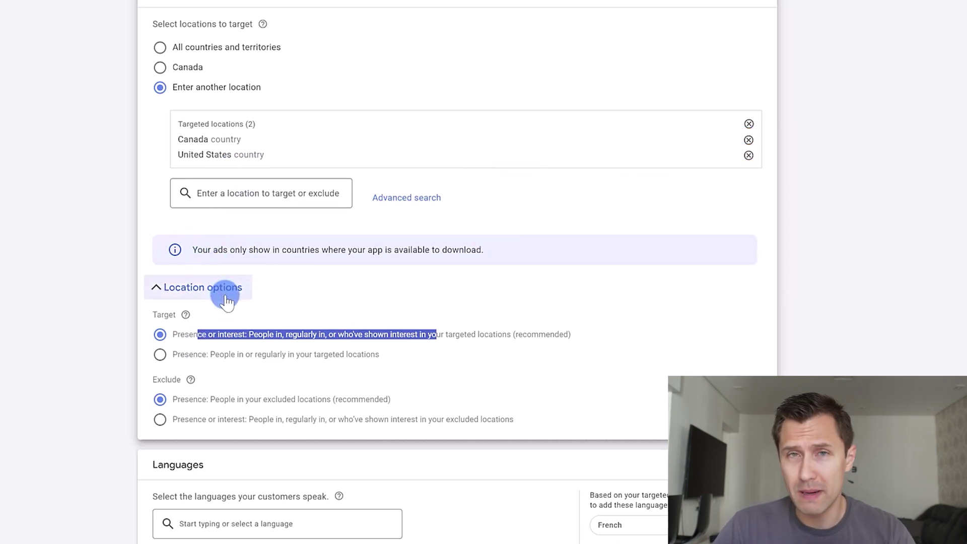
pyautogui.click(206, 356)
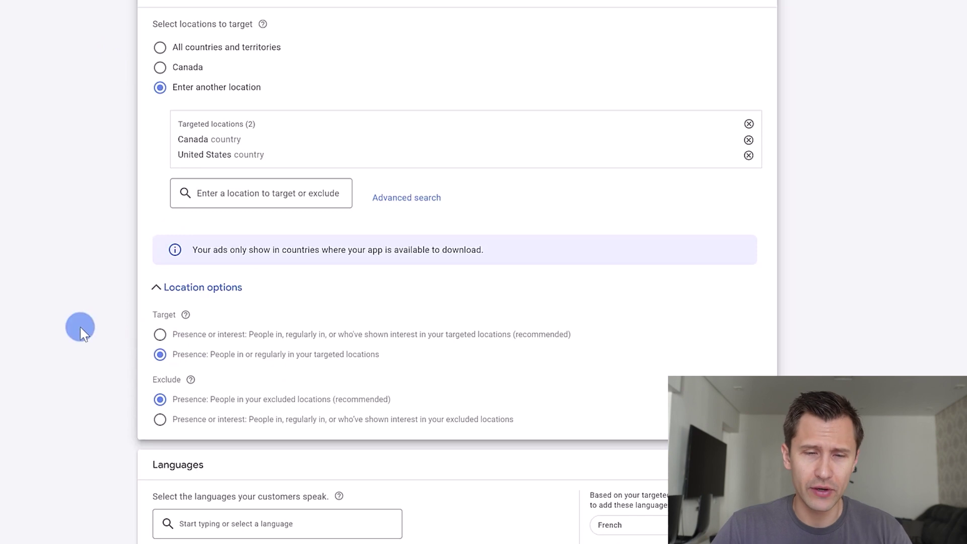
pyautogui.scroll(-2, 80, 326)
pyautogui.scroll(-1, 79, 326)
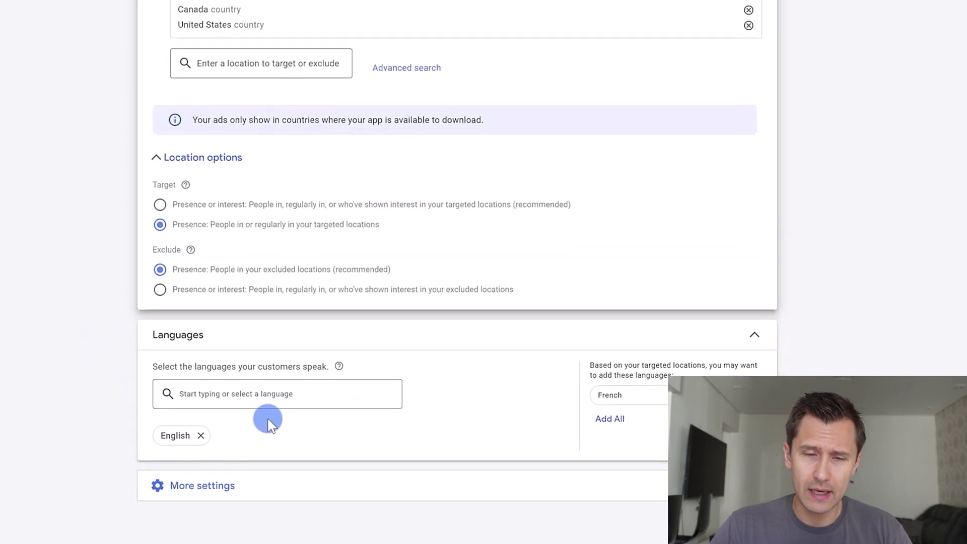
# Expand More settings, keep the defaults, and proceed to Budget and bidding.
pyautogui.click(259, 401)
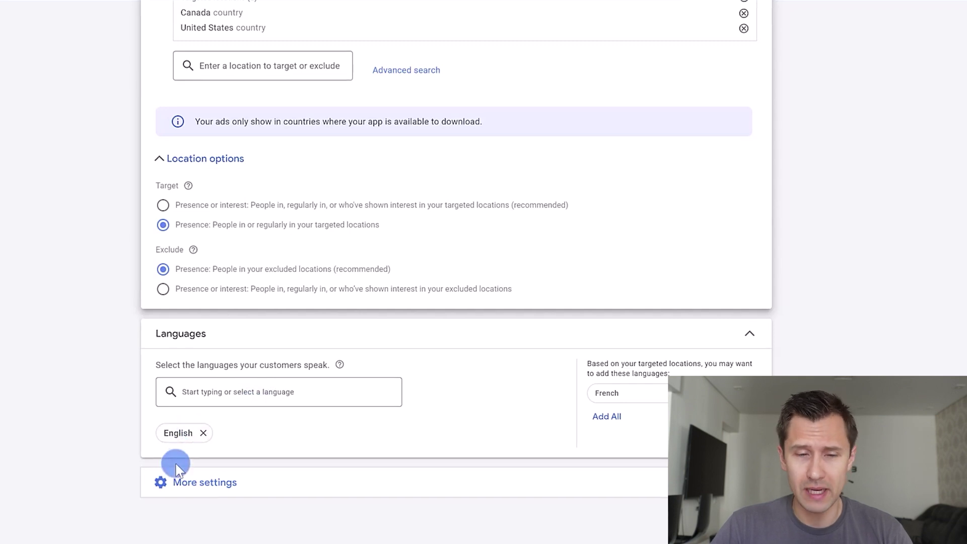
pyautogui.click(219, 482)
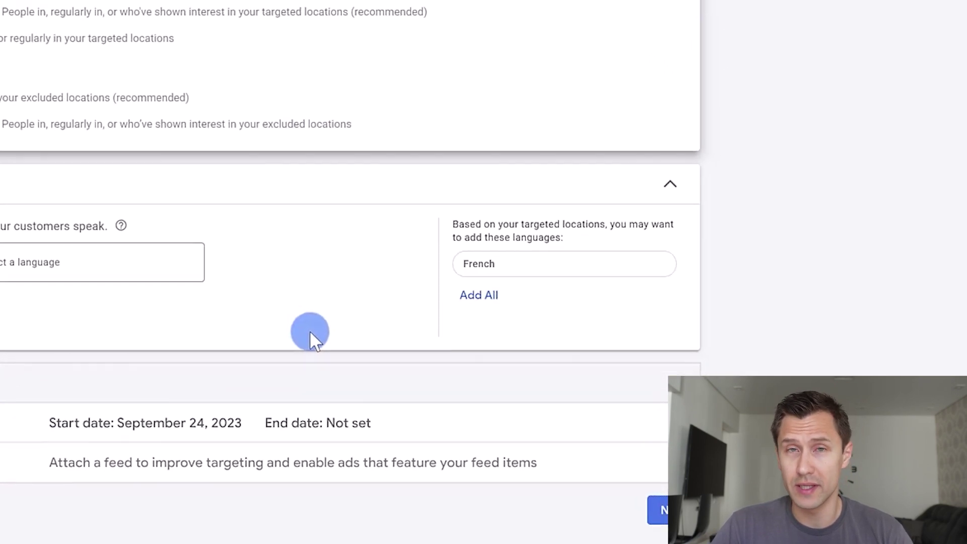
pyautogui.click(612, 504)
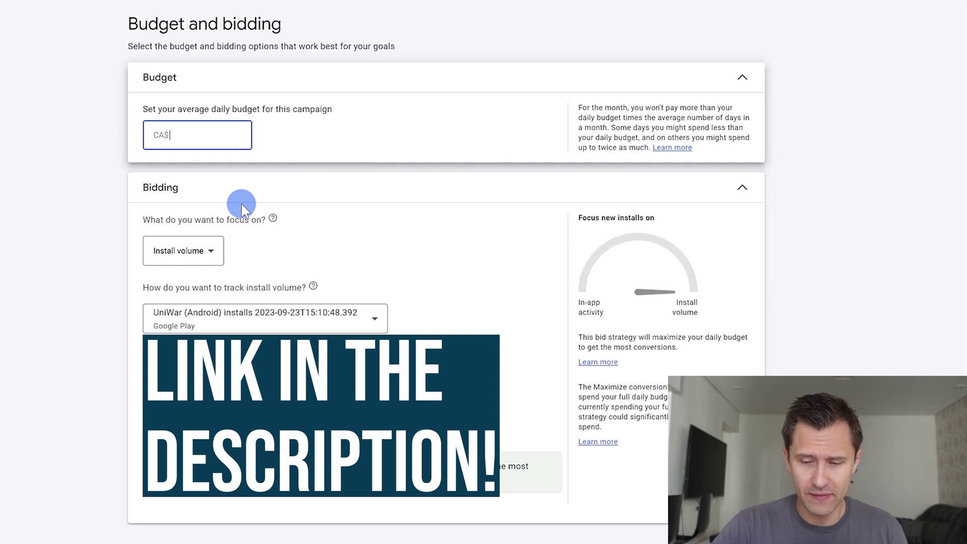
pyautogui.write('25.00')
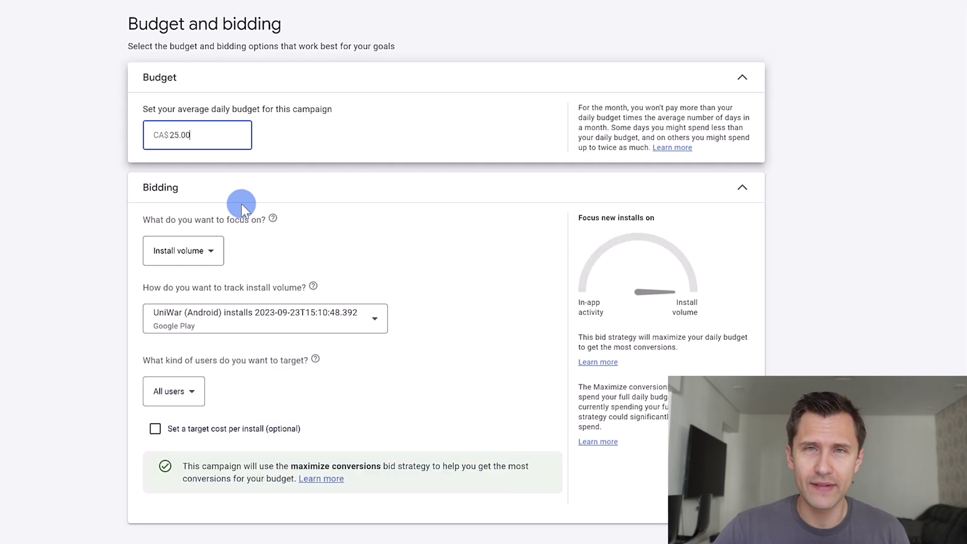
pyautogui.scroll(-1, 241, 202)
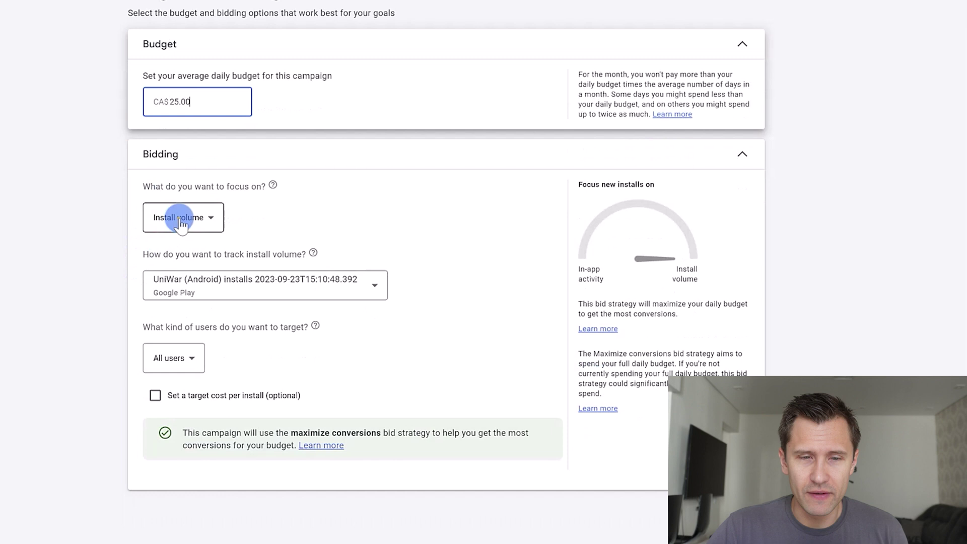
# Set a CA$25.00 daily budget, bid for install volume tracked by UniWar (Android) installs, targeting all users.
pyautogui.click(181, 219)
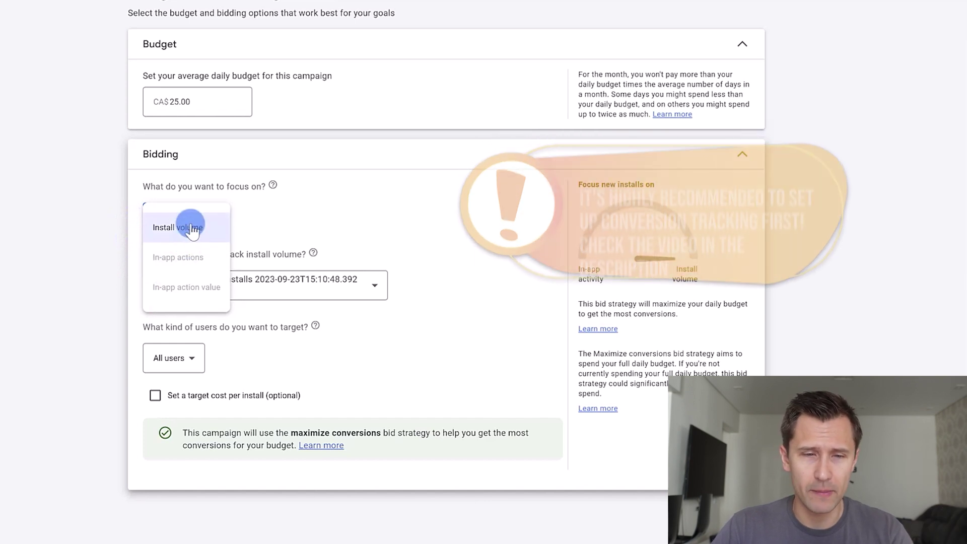
pyautogui.click(191, 227)
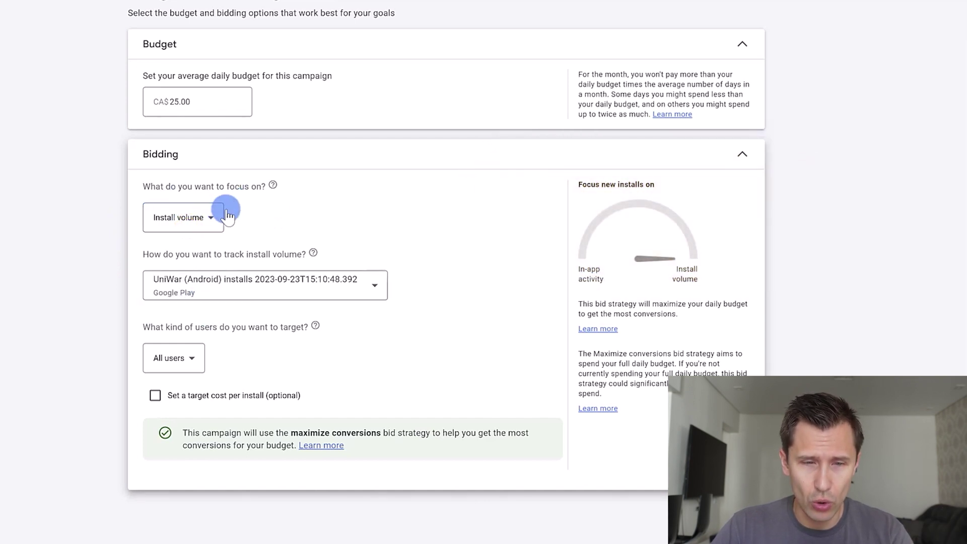
pyautogui.click(257, 287)
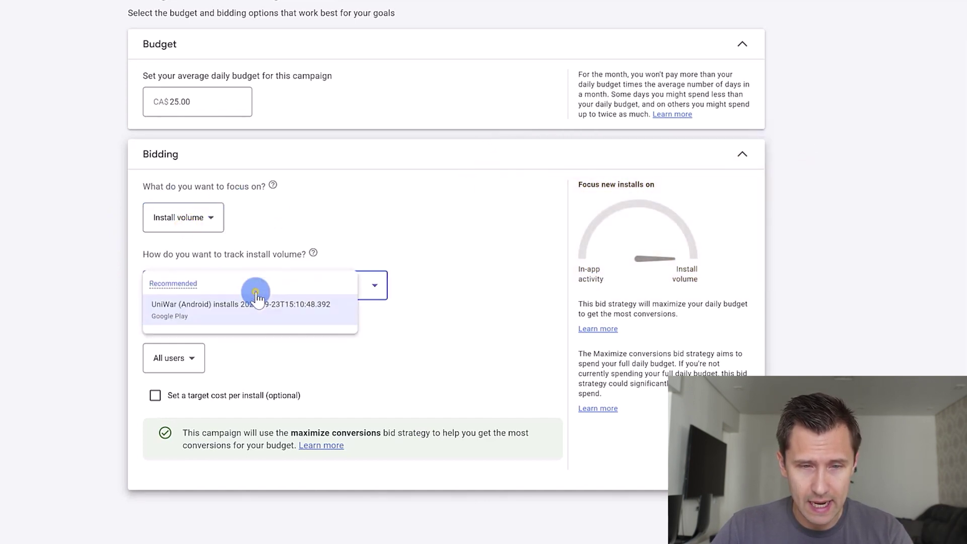
pyautogui.click(242, 318)
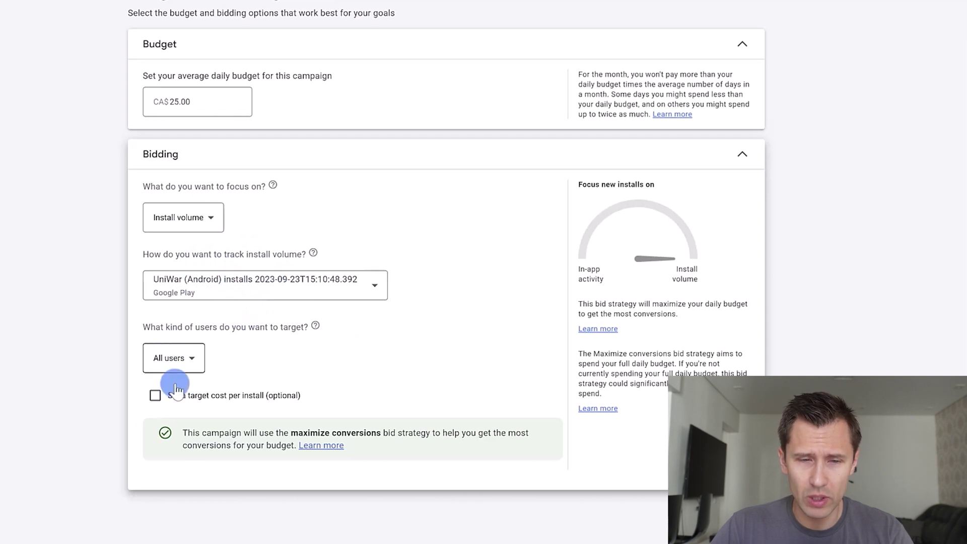
pyautogui.click(180, 362)
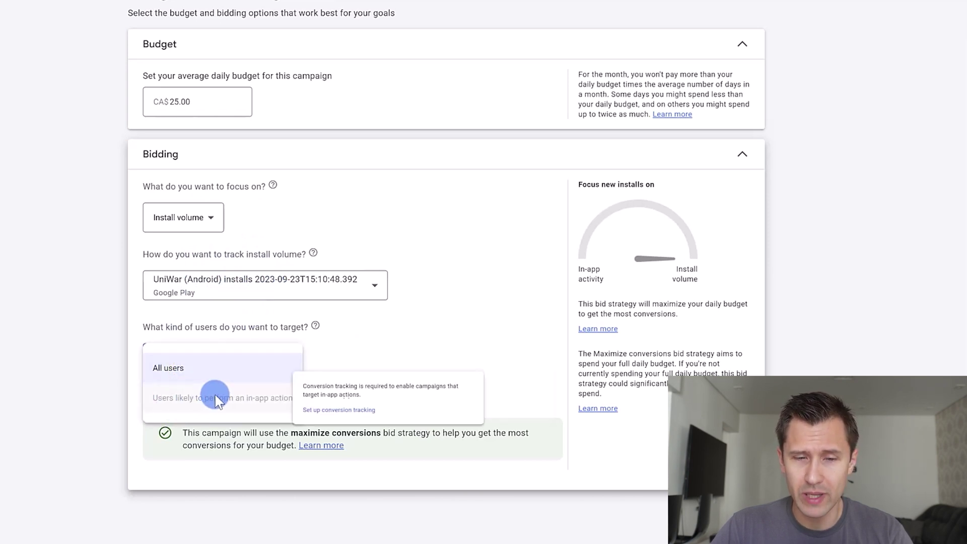
pyautogui.moveTo(222, 398)
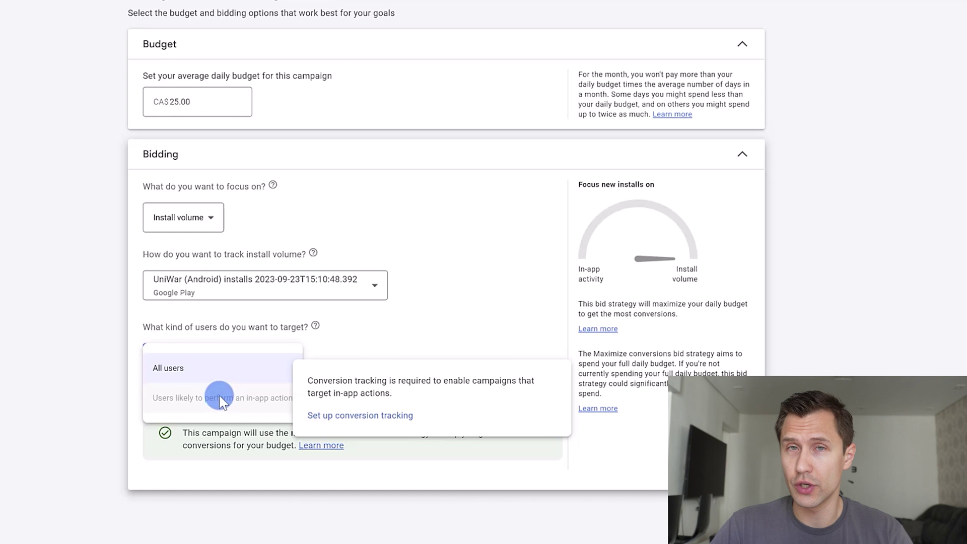
pyautogui.click(76, 366)
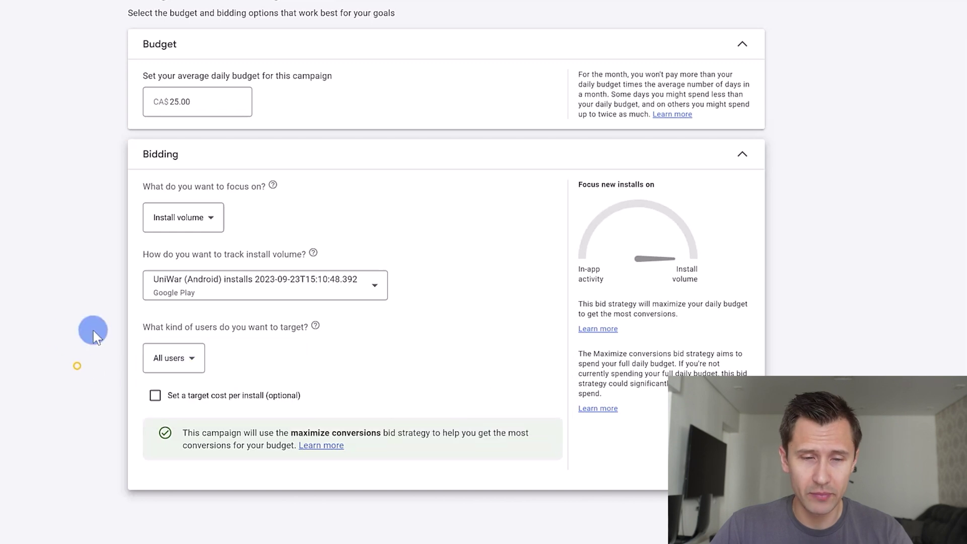
# Enable the optional target cost per install and set it to CA$1.00.
pyautogui.click(201, 396)
pyautogui.scroll(-2, 241, 393)
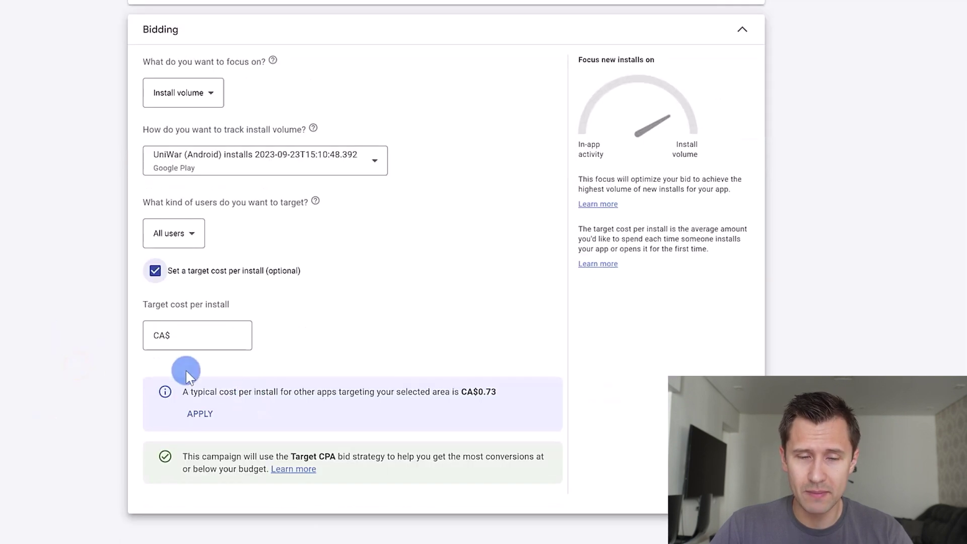
pyautogui.click(195, 334)
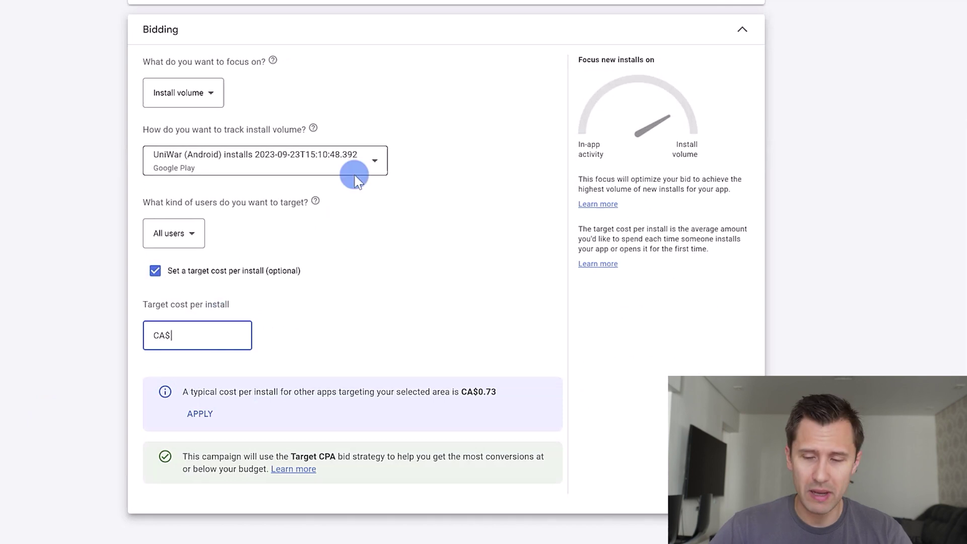
pyautogui.write('1.00')
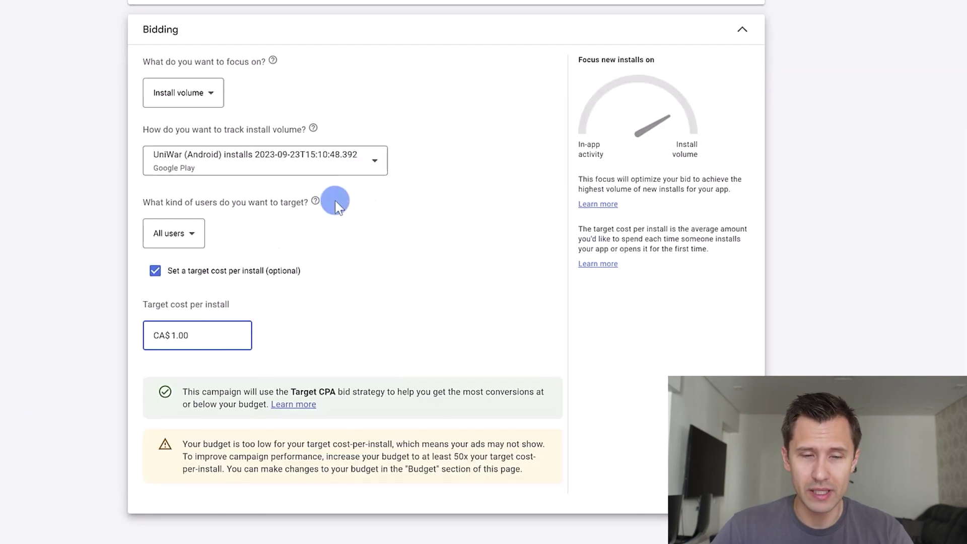
pyautogui.moveTo(143, 304); pyautogui.dragTo(166, 304)
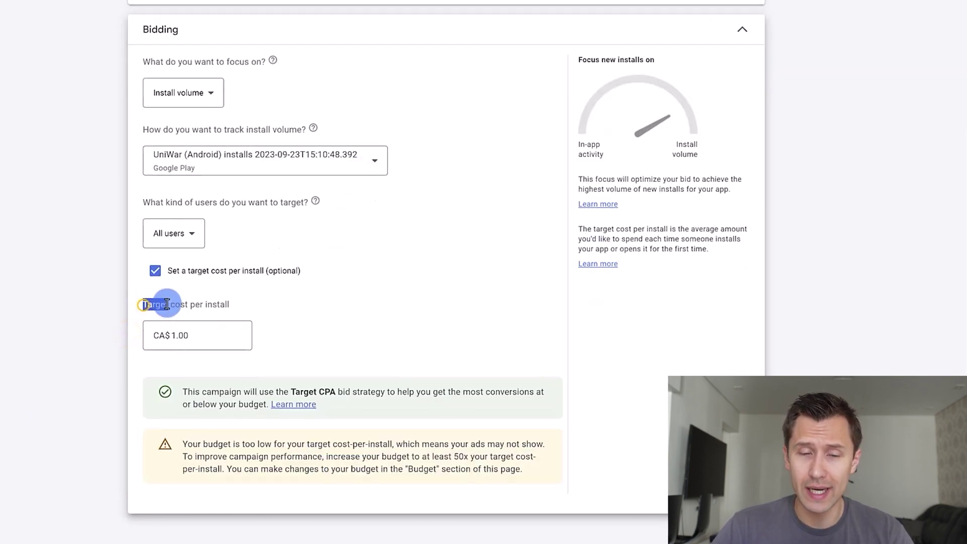
pyautogui.click(101, 361)
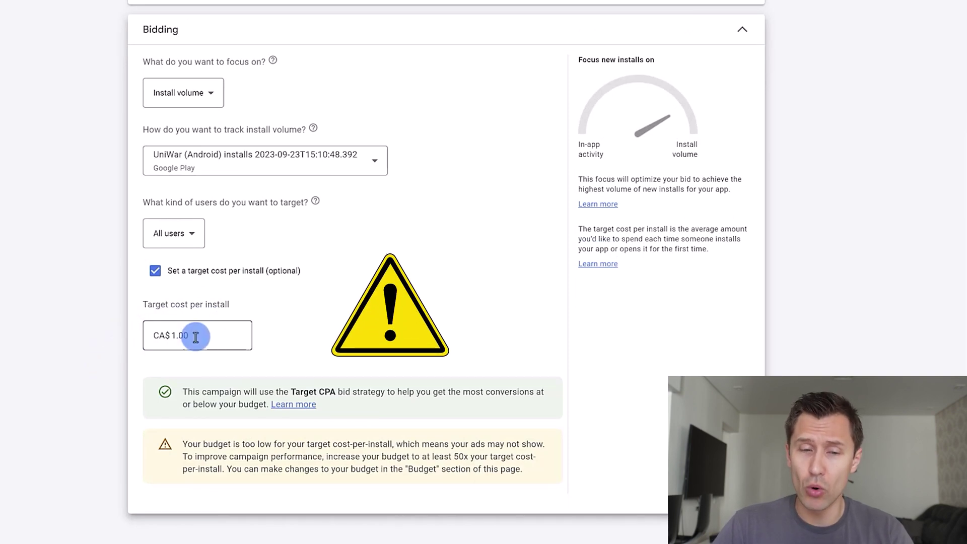
pyautogui.moveTo(195, 336); pyautogui.dragTo(136, 344)
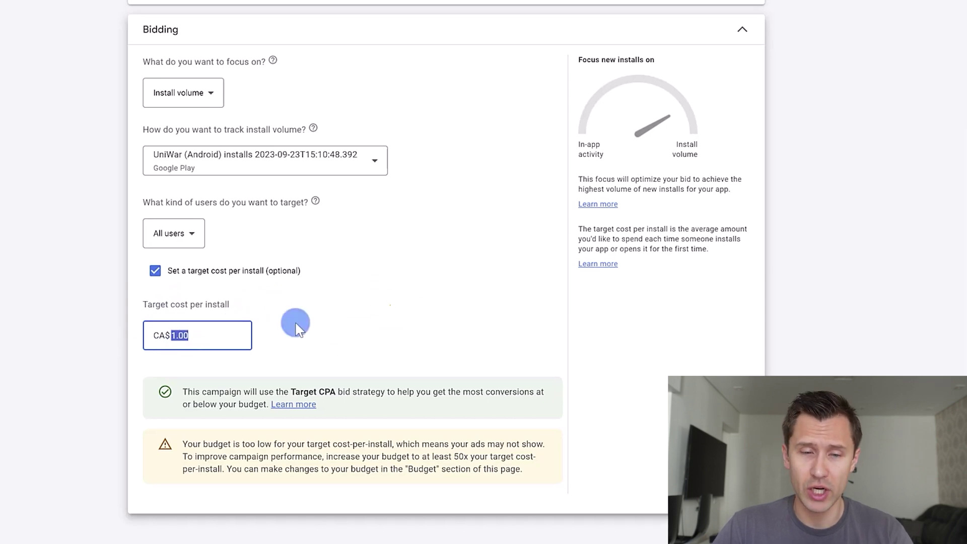
pyautogui.scroll(-3, 515, 325)
# Proceed from budget and bidding to the ad group's Ad assets page.
pyautogui.click(616, 502)
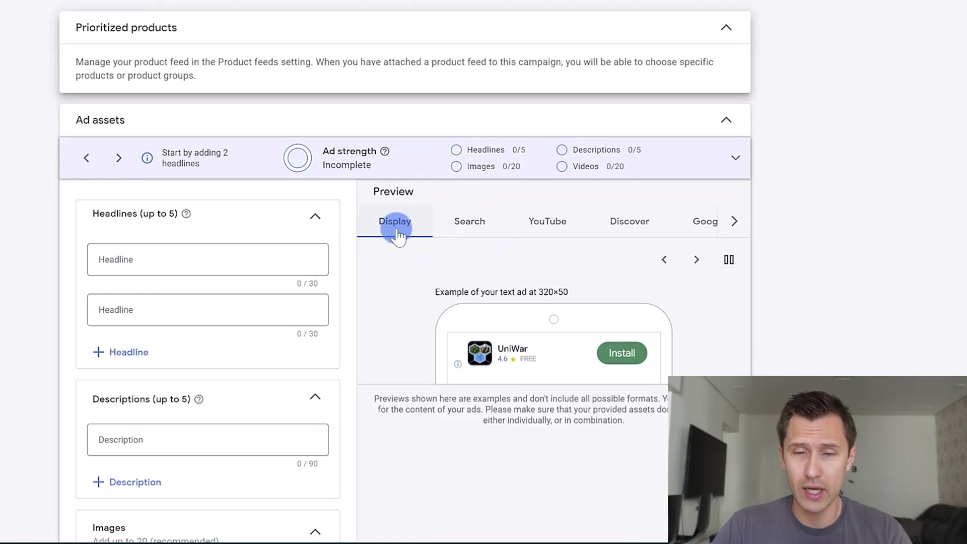
# Preview the ad in Search, scrolling the placement tabs to Google Play and back.
pyautogui.click(469, 221)
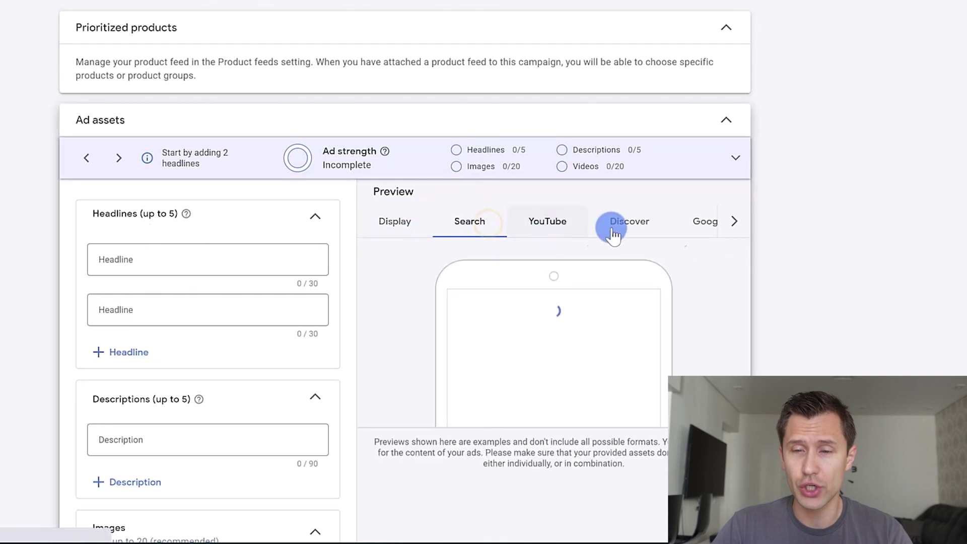
pyautogui.click(734, 222)
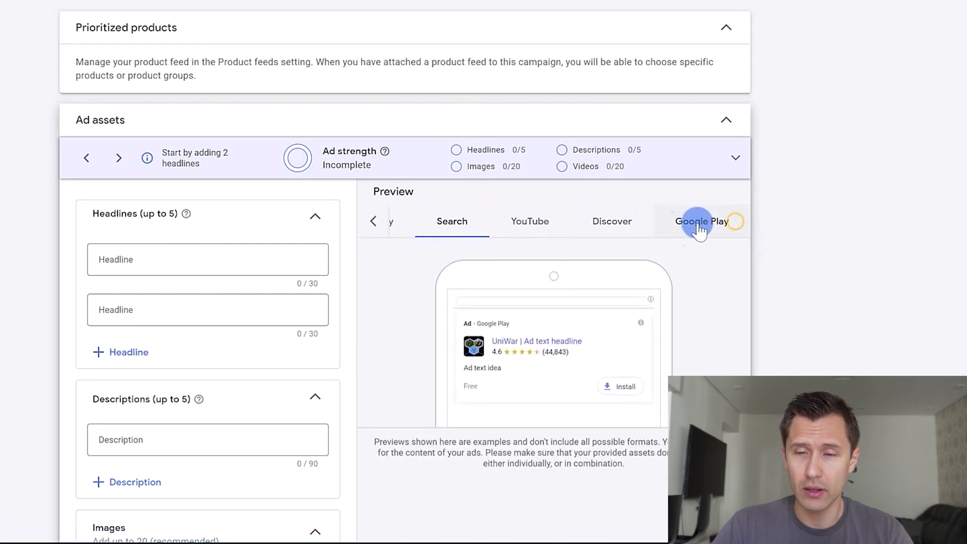
pyautogui.click(372, 221)
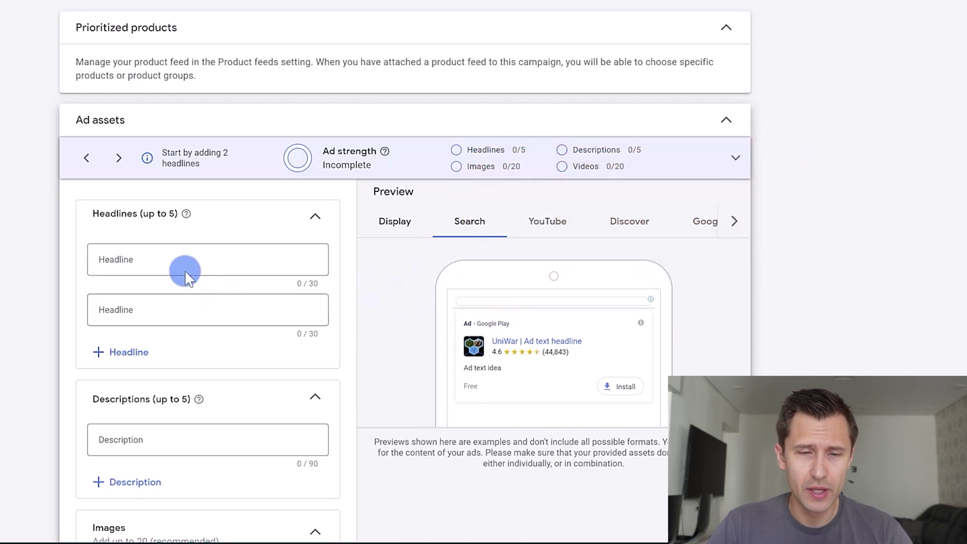
pyautogui.scroll(-3, 53, 278)
pyautogui.scroll(-2, 112, 334)
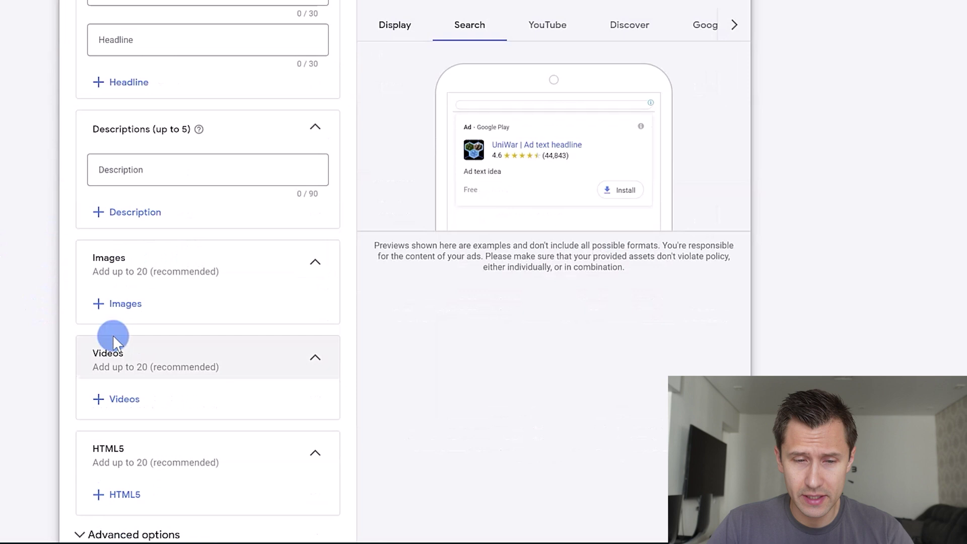
pyautogui.scroll(-1, 101, 366)
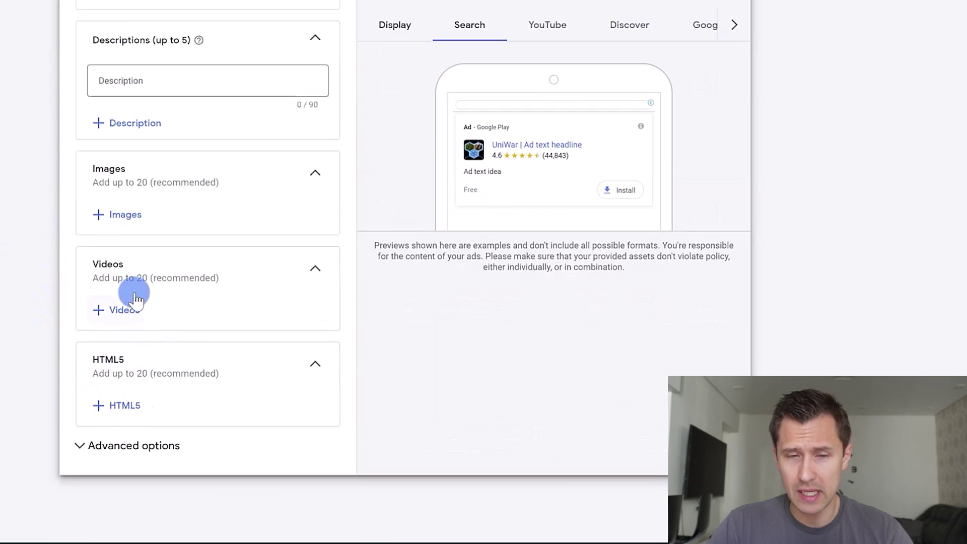
pyautogui.scroll(5, 47, 369)
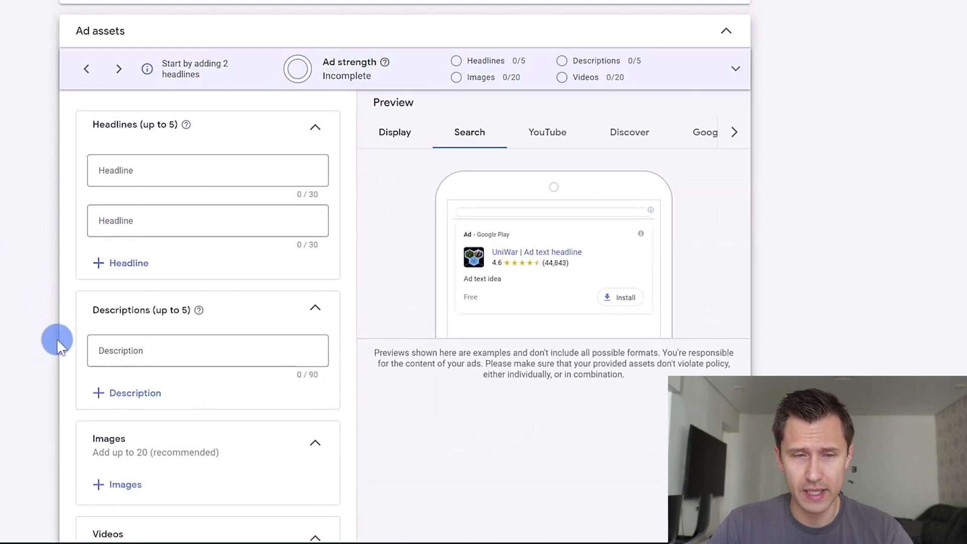
pyautogui.click(120, 170)
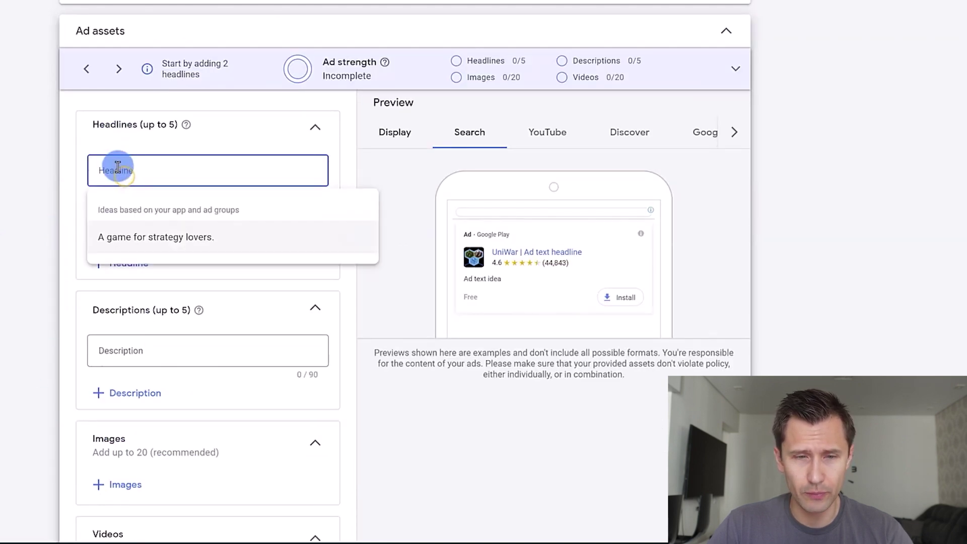
pyautogui.click(141, 237)
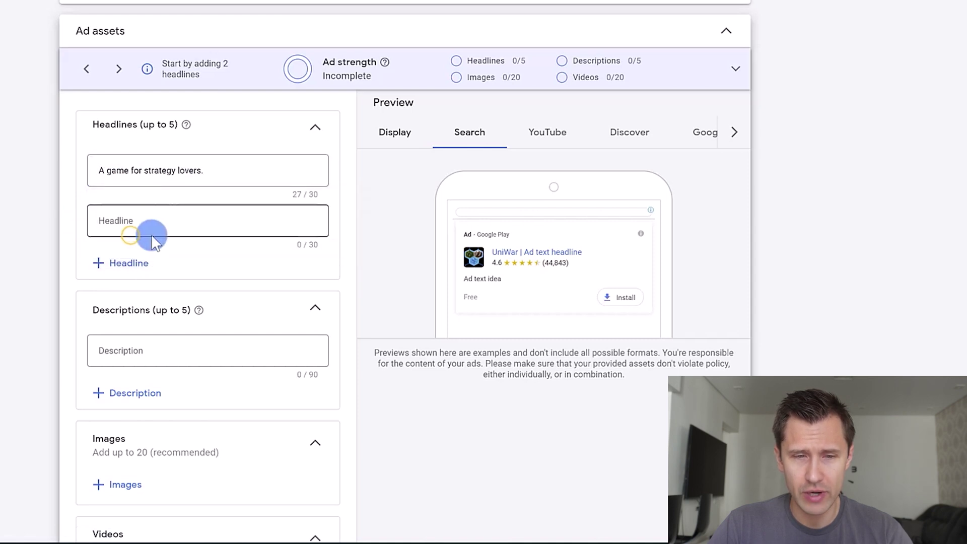
pyautogui.click(132, 219)
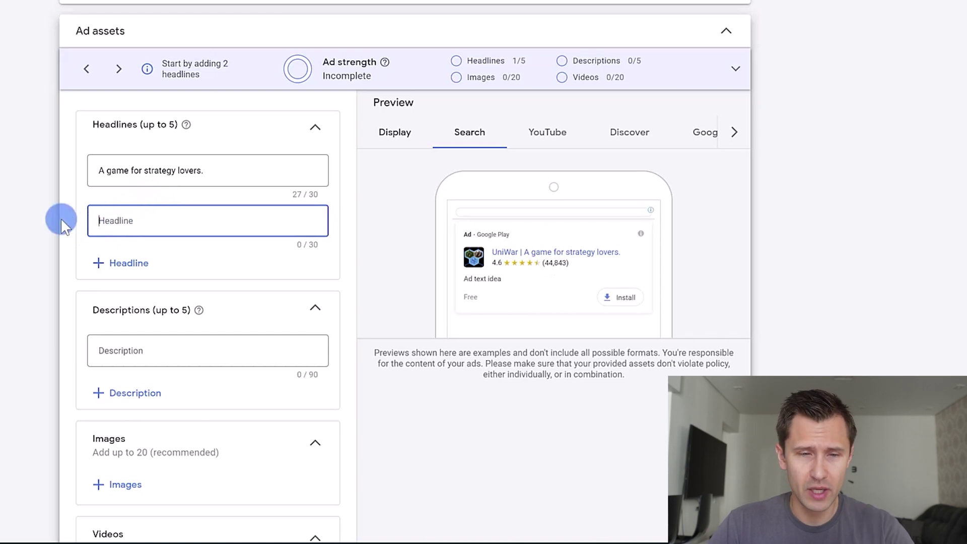
pyautogui.write('Better')
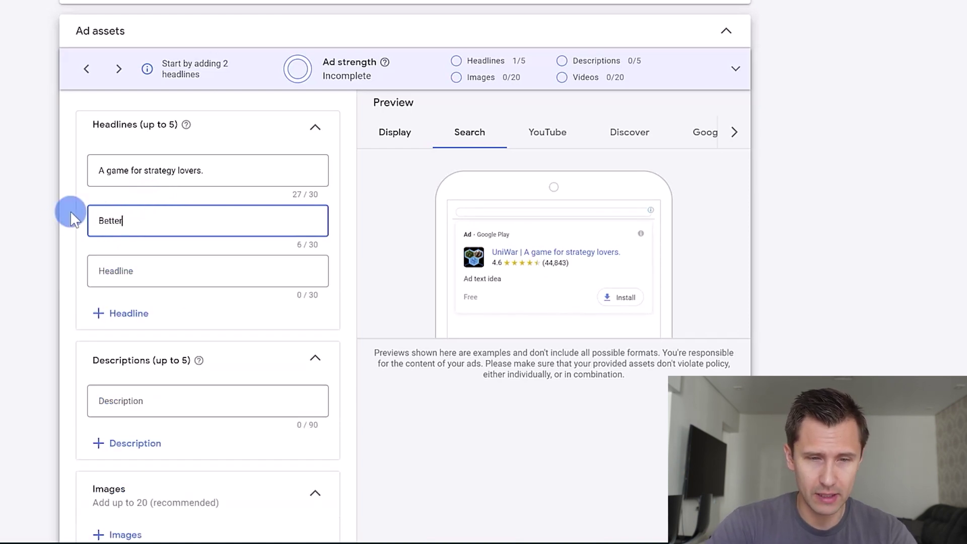
pyautogui.write(' than chess')
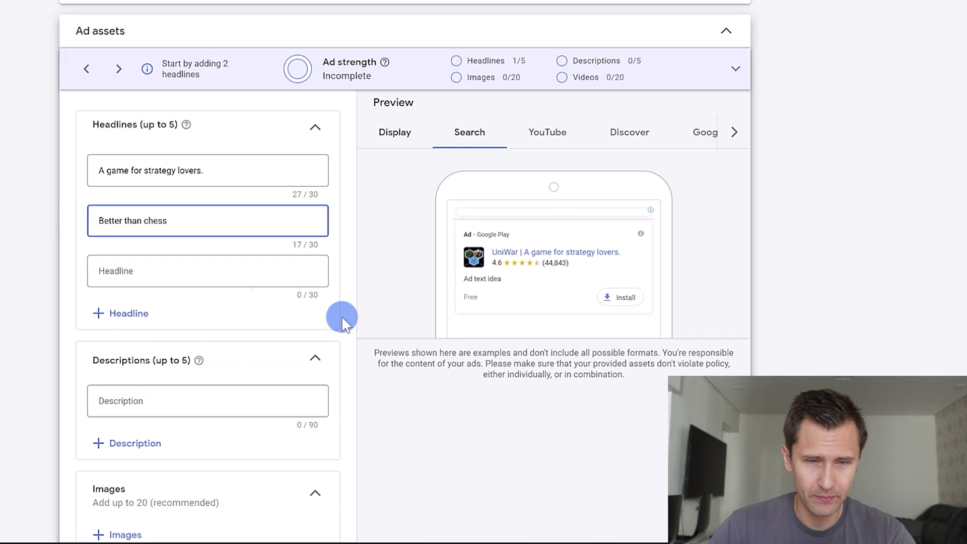
pyautogui.click(236, 168)
pyautogui.press('BackSpace')
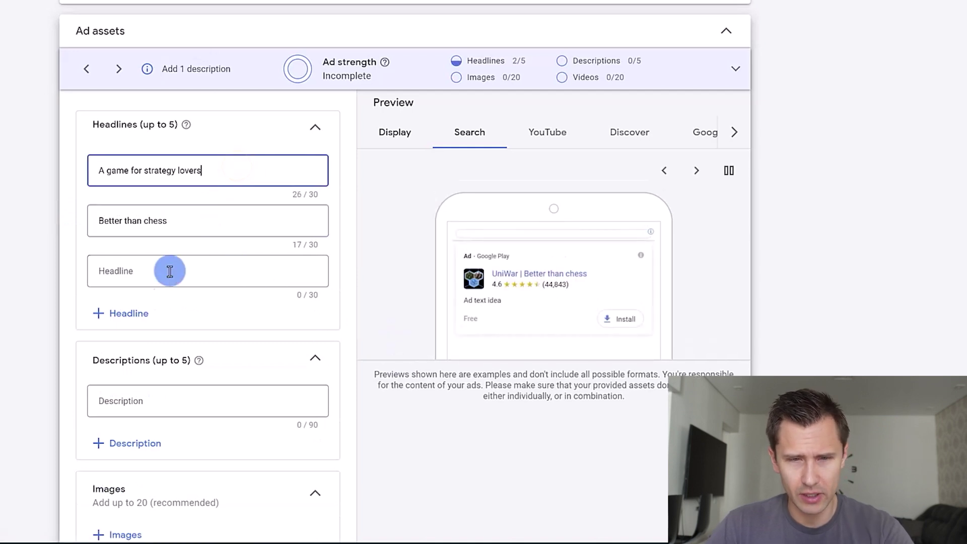
pyautogui.click(129, 271)
pyautogui.write('"The best')
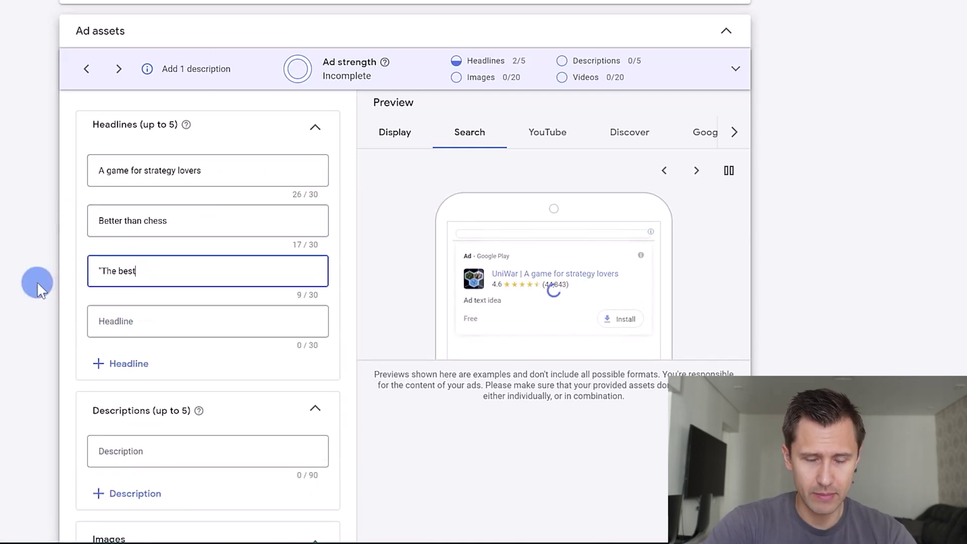
pyautogui.write(' strategy gamee')
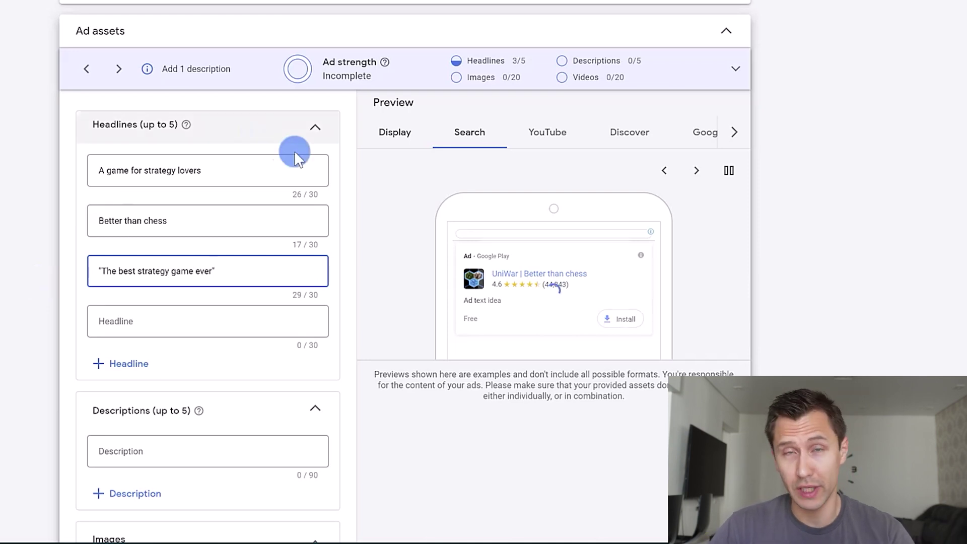
pyautogui.scroll(-4, 223, 189)
pyautogui.scroll(-4, 142, 190)
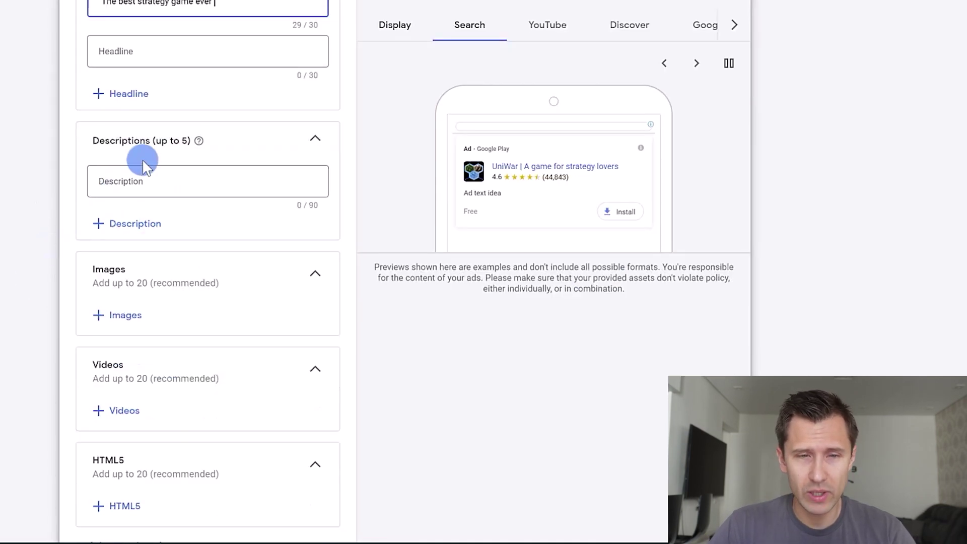
pyautogui.scroll(4, 25, 161)
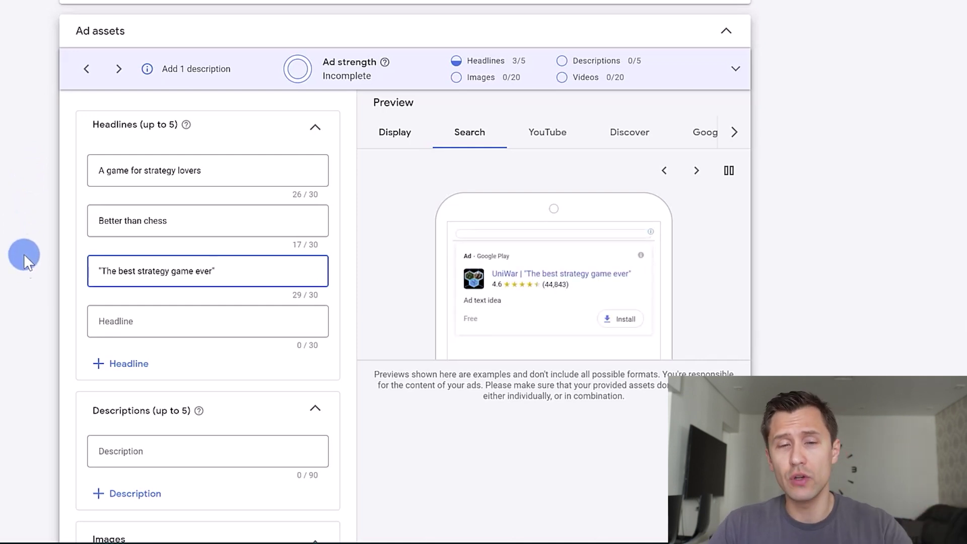
pyautogui.scroll(-2, 31, 261)
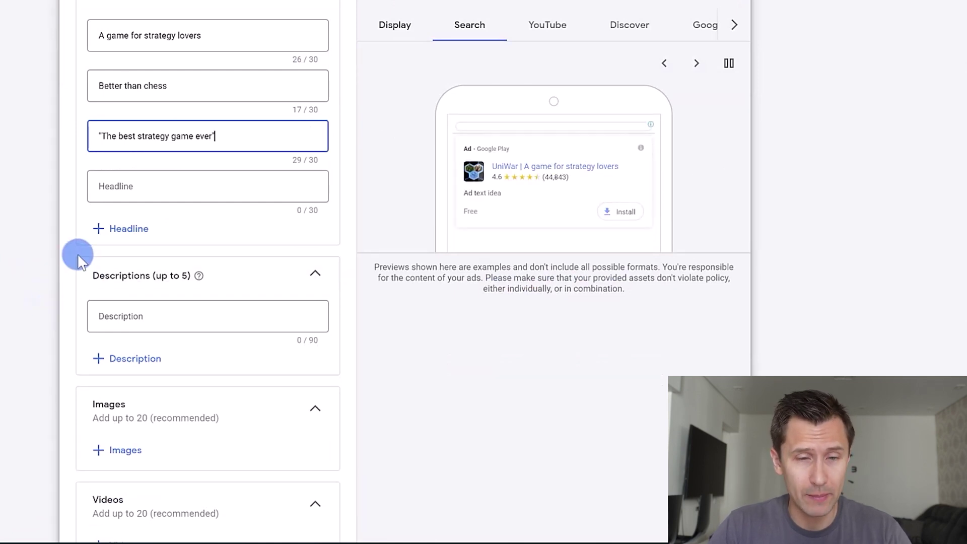
pyautogui.scroll(-2, 77, 253)
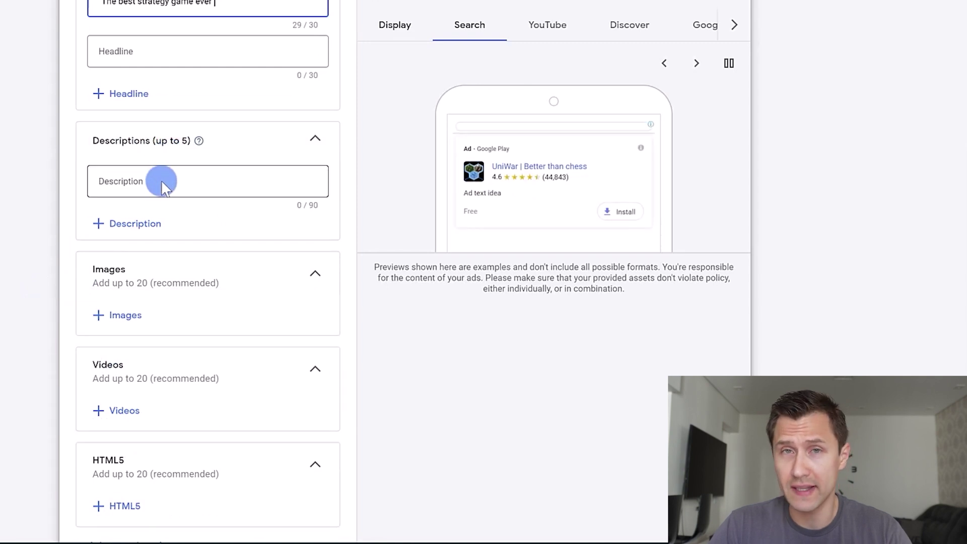
# Use the suggested classic multiplayer description and paste a second one about improving strategy.
pyautogui.click(140, 181)
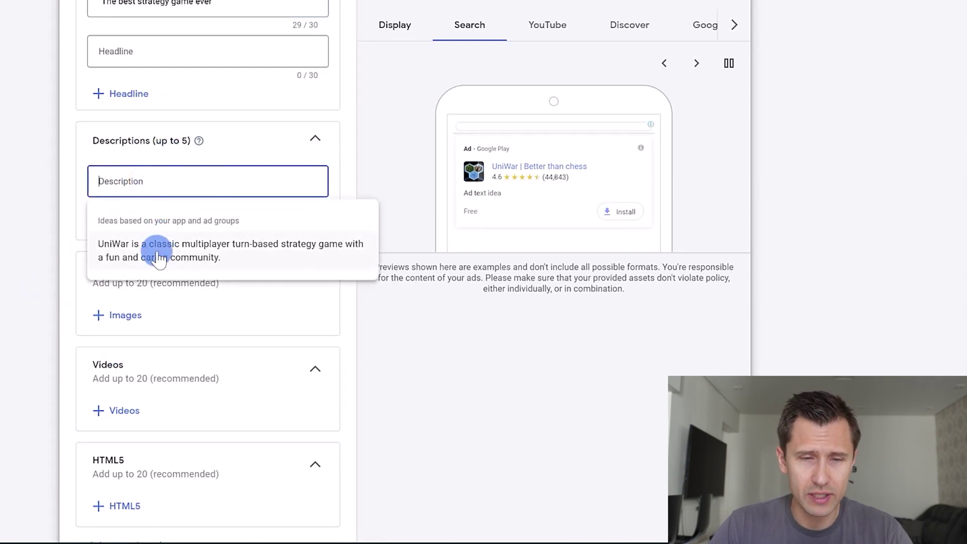
pyautogui.click(154, 249)
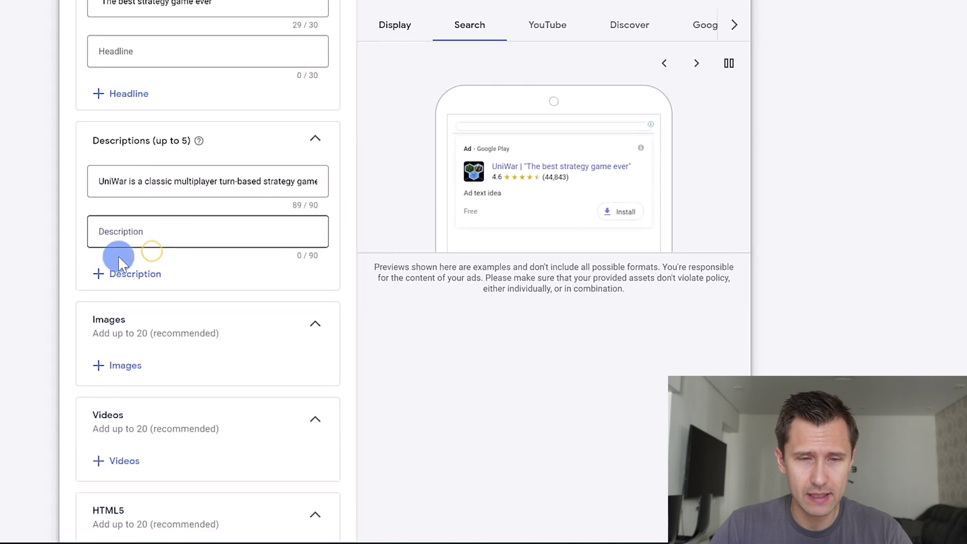
pyautogui.click(125, 234)
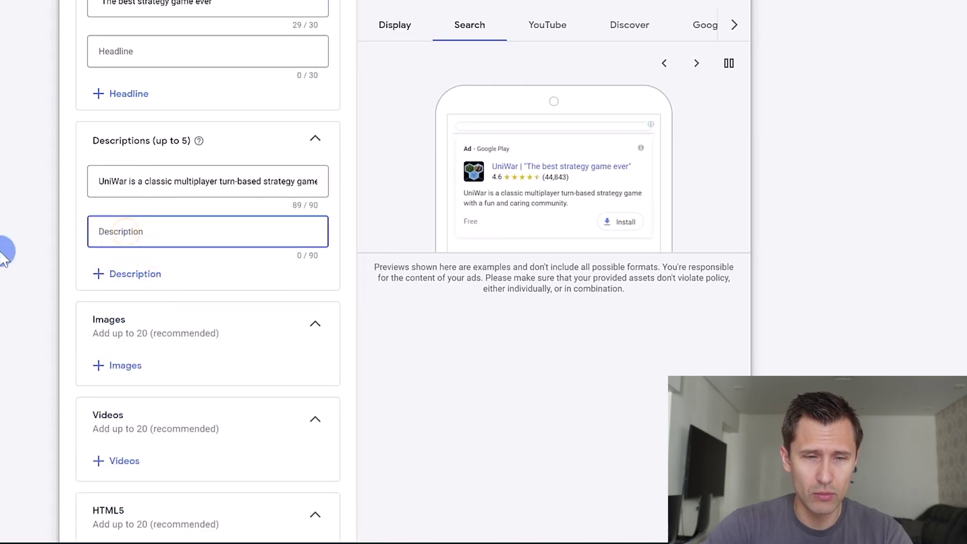
pyautogui.hotkey('ctrl', 'v')
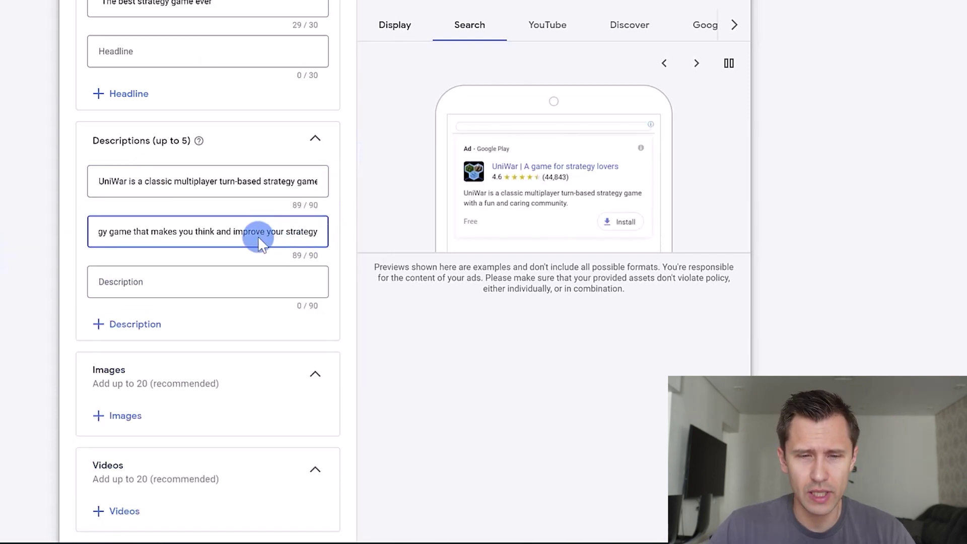
pyautogui.moveTo(258, 236)
pyautogui.mouseDown()
pyautogui.moveTo(276, 219)
pyautogui.moveTo(331, 227)
pyautogui.mouseUp()
pyautogui.click(369, 204)
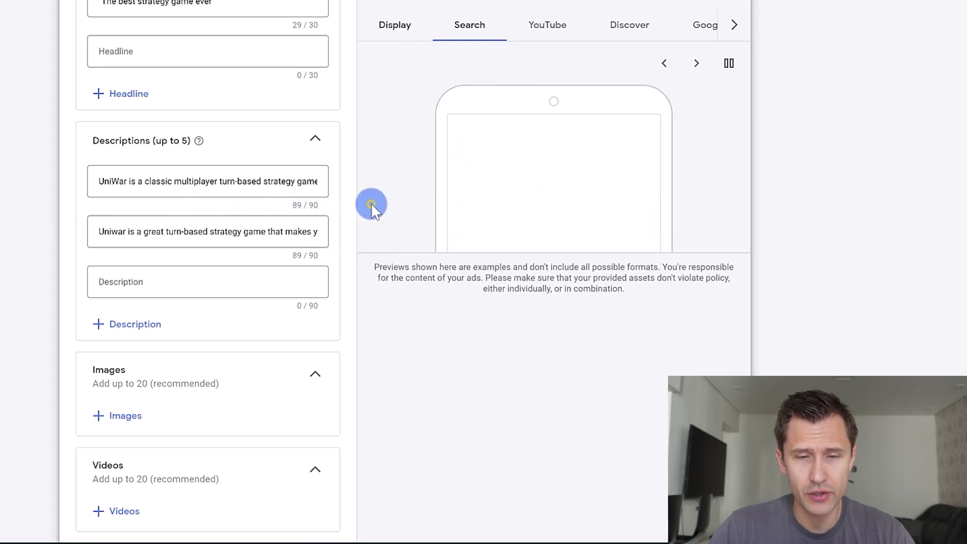
pyautogui.scroll(-2, 355, 225)
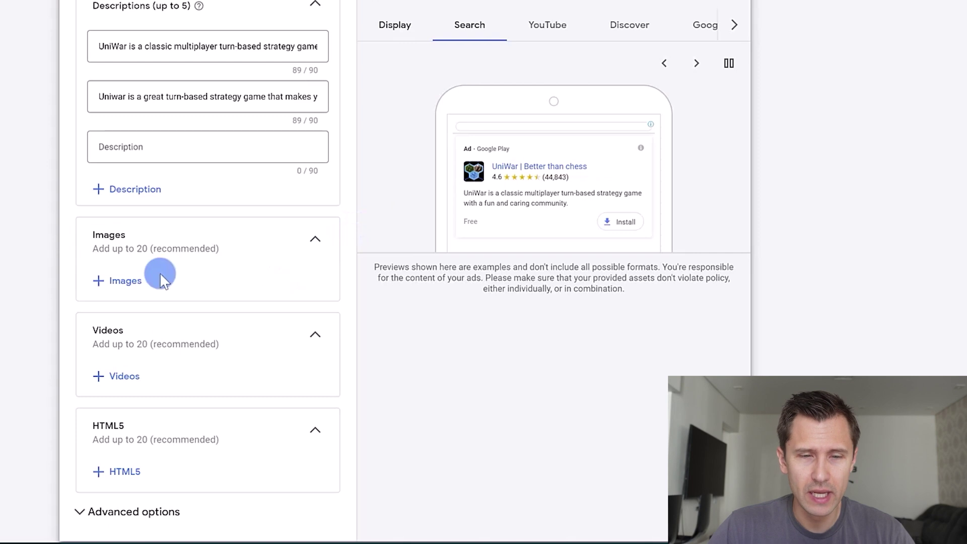
# Pick the burning-tanks image from the free stock 'war' images for the ad.
pyautogui.click(126, 281)
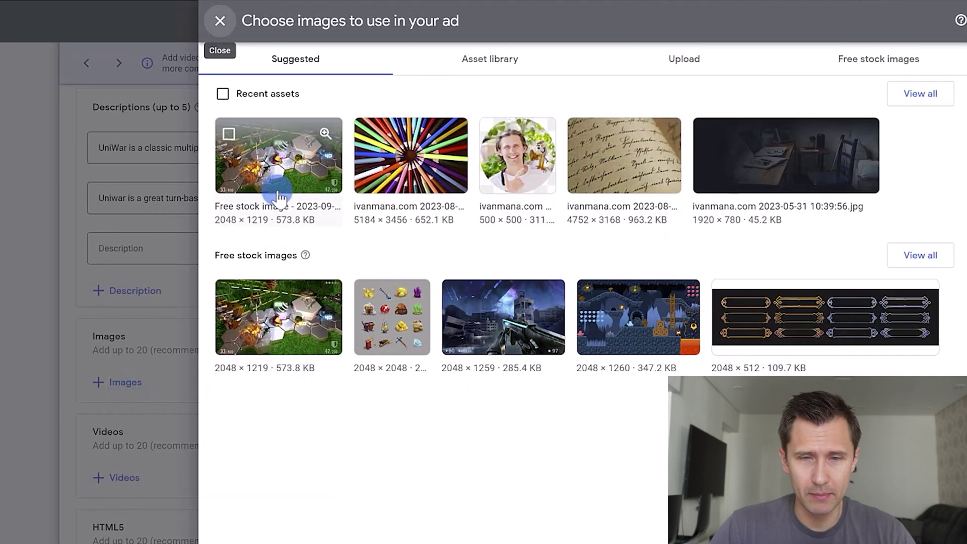
pyautogui.click(861, 68)
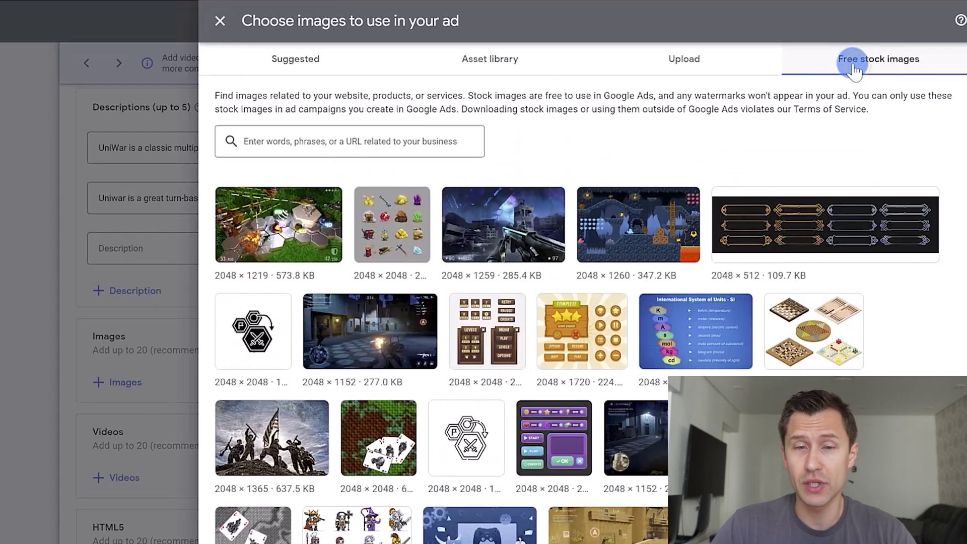
pyautogui.click(378, 144)
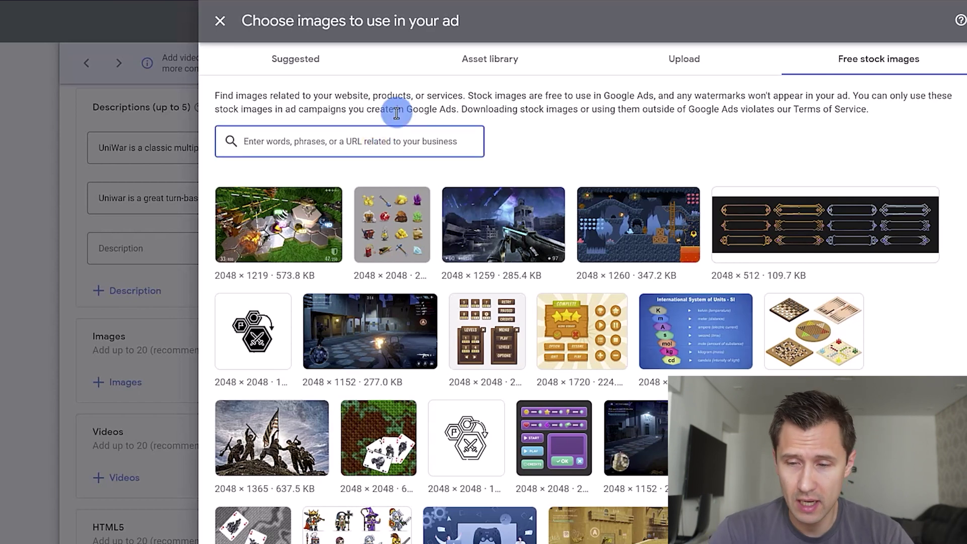
pyautogui.write('war')
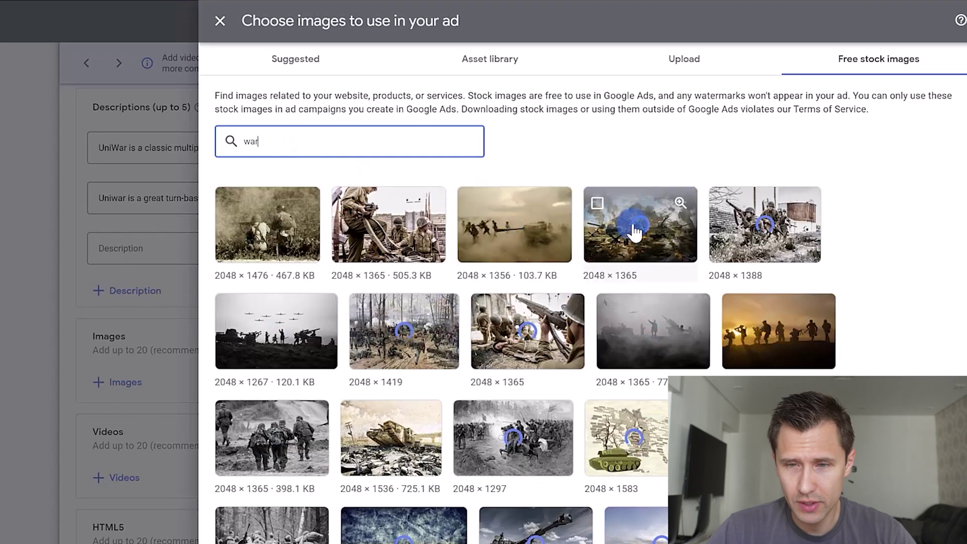
pyautogui.click(605, 219)
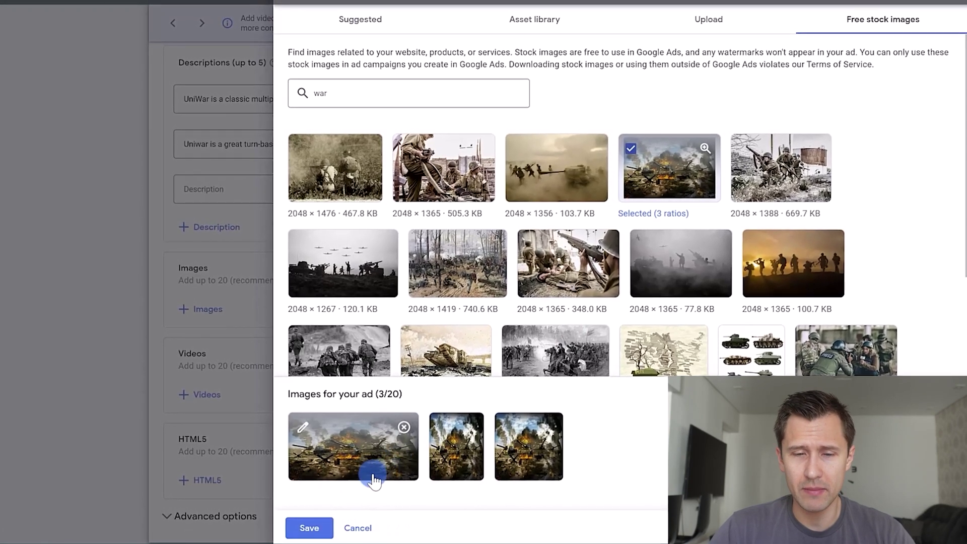
# Reposition the tanks image's 1.91:1, 1:1 and 4:5 crops and confirm all three ratios.
pyautogui.click(303, 433)
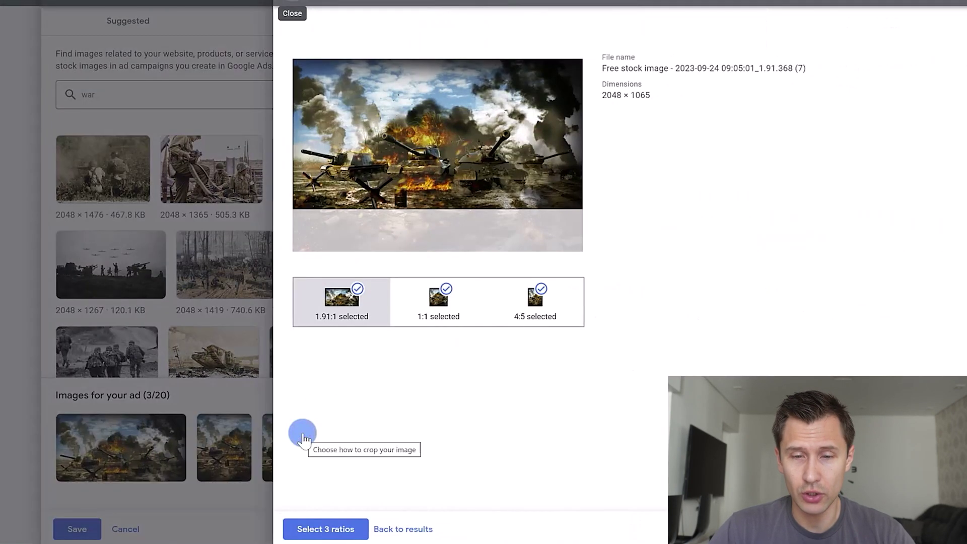
pyautogui.moveTo(381, 180); pyautogui.dragTo(381, 196)
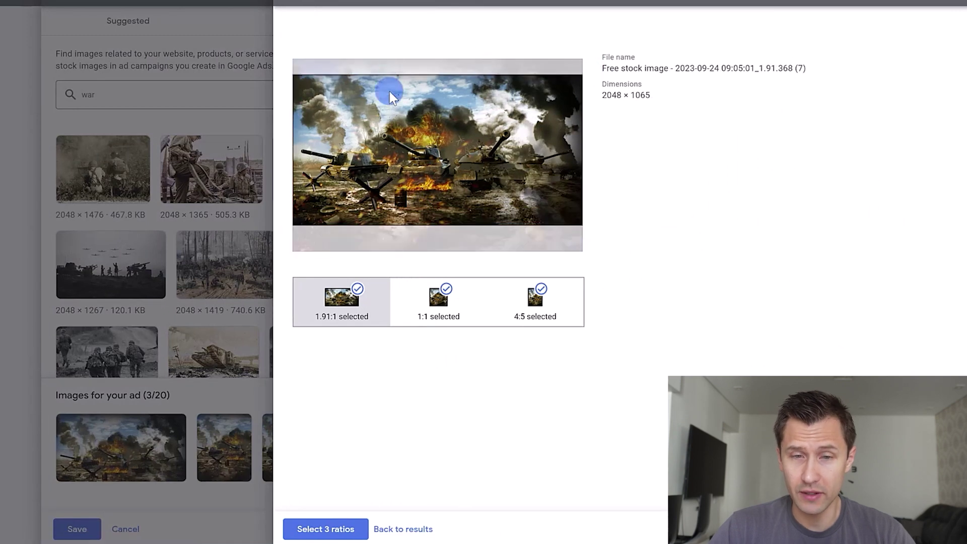
pyautogui.click(439, 299)
pyautogui.moveTo(484, 151)
pyautogui.mouseDown()
pyautogui.moveTo(455, 151)
pyautogui.moveTo(420, 170)
pyautogui.mouseUp()
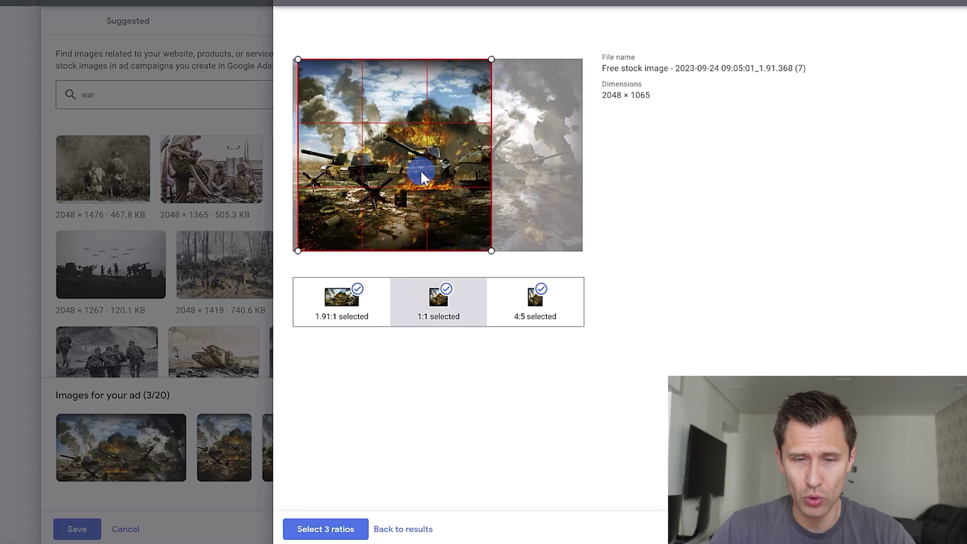
pyautogui.click(535, 302)
pyautogui.moveTo(408, 197); pyautogui.dragTo(384, 205)
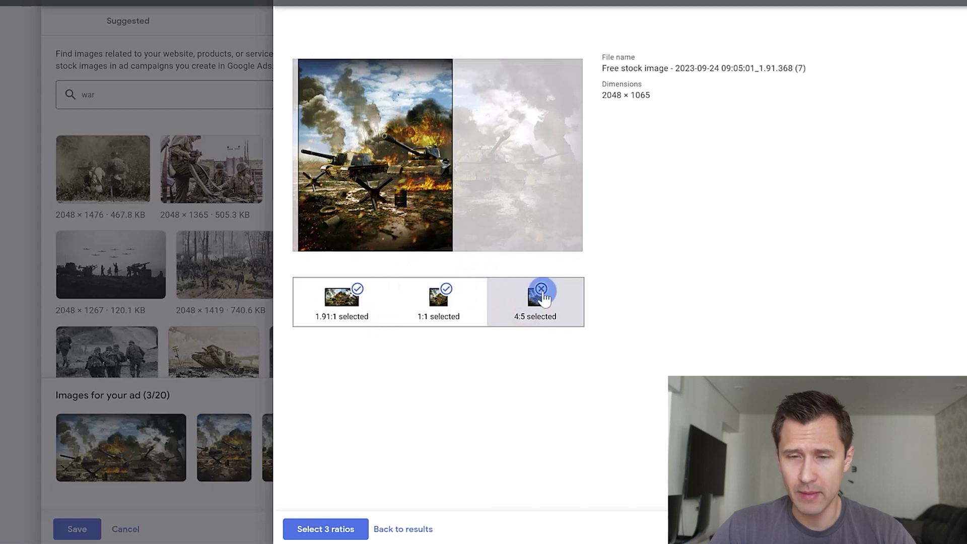
pyautogui.click(542, 291)
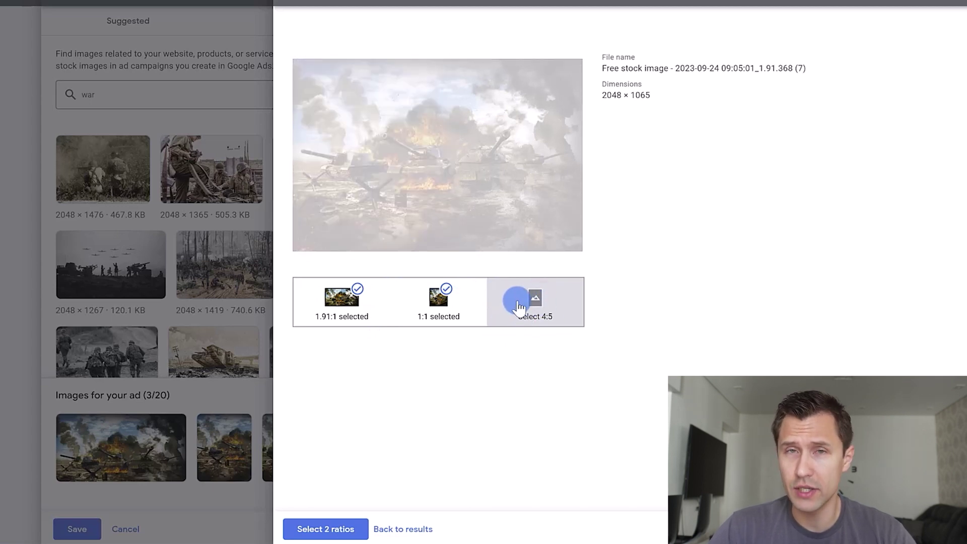
pyautogui.click(535, 306)
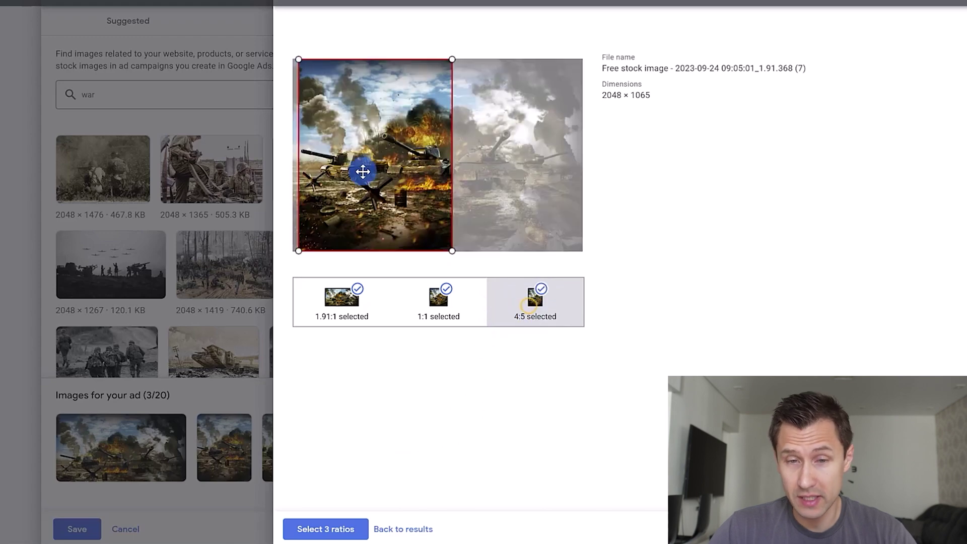
pyautogui.click(332, 525)
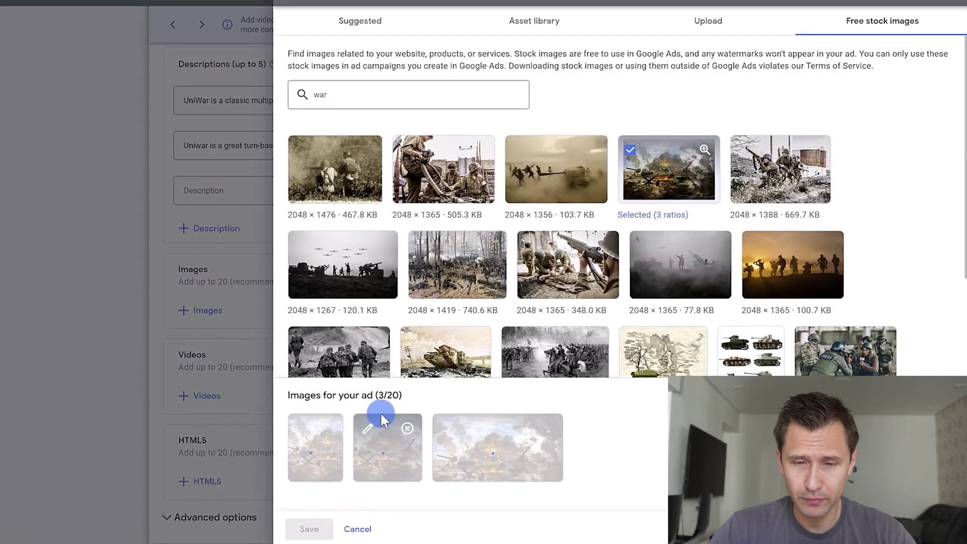
pyautogui.scroll(-2, 605, 249)
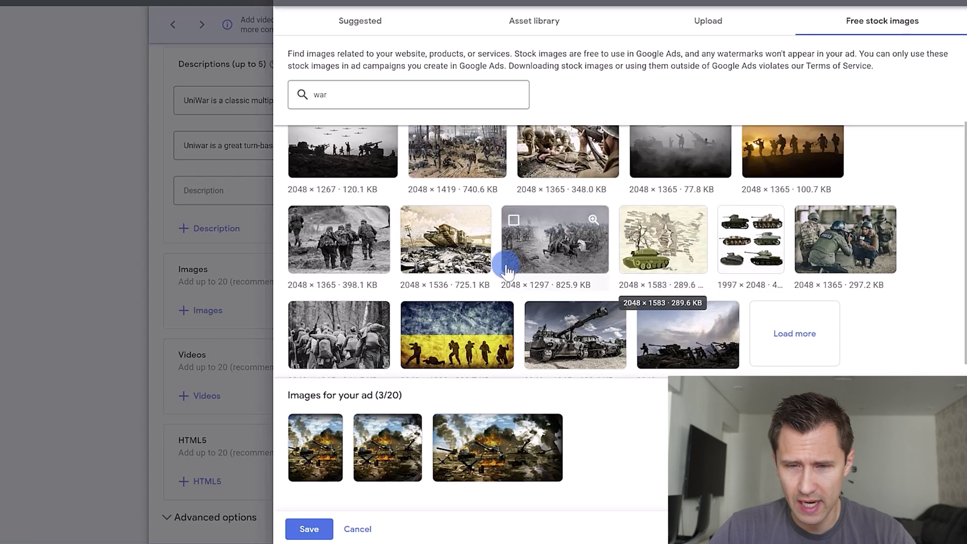
# Select the tank-and-cracked-map image, then shift and resize its wide 1.91:1 crop.
pyautogui.click(631, 260)
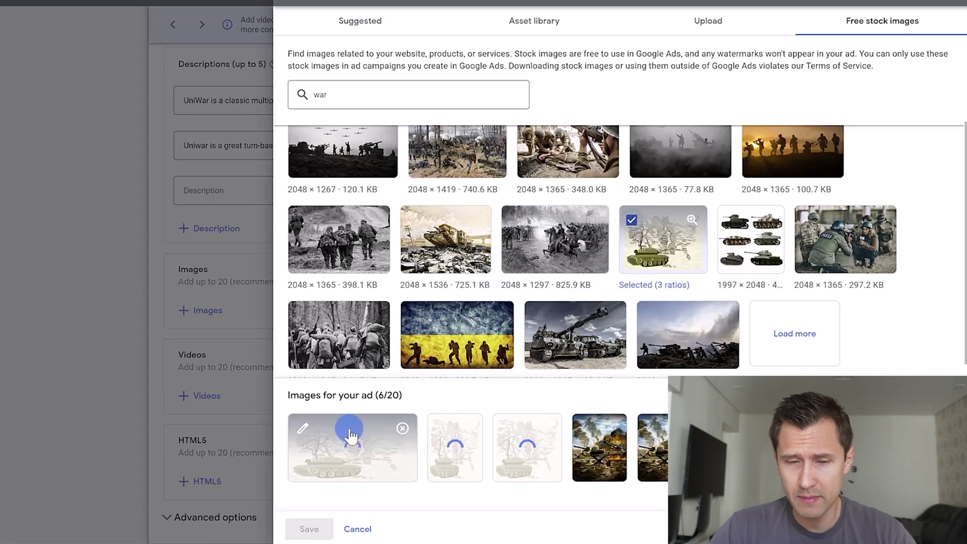
pyautogui.click(303, 433)
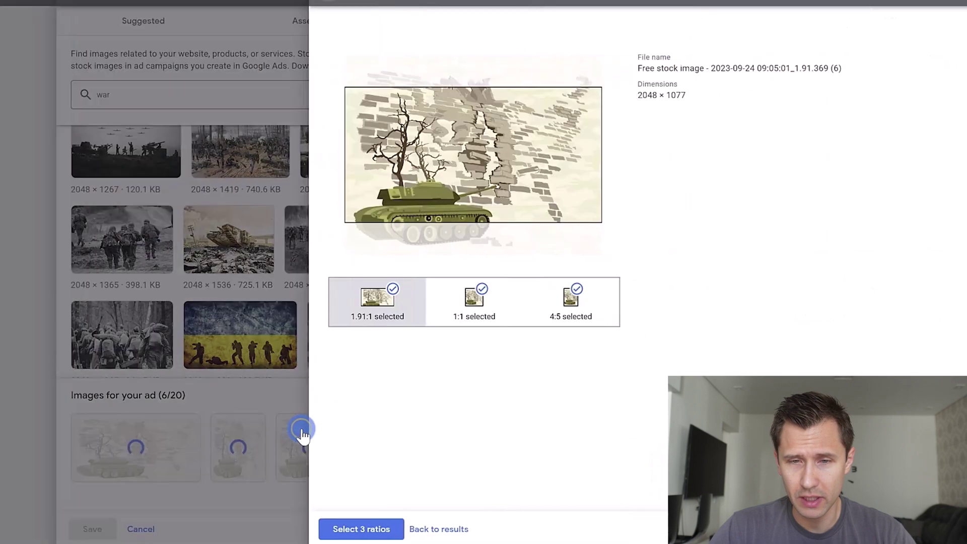
pyautogui.moveTo(416, 151)
pyautogui.mouseDown()
pyautogui.moveTo(417, 172)
pyautogui.moveTo(417, 162)
pyautogui.mouseUp()
pyautogui.moveTo(565, 106); pyautogui.dragTo(492, 155)
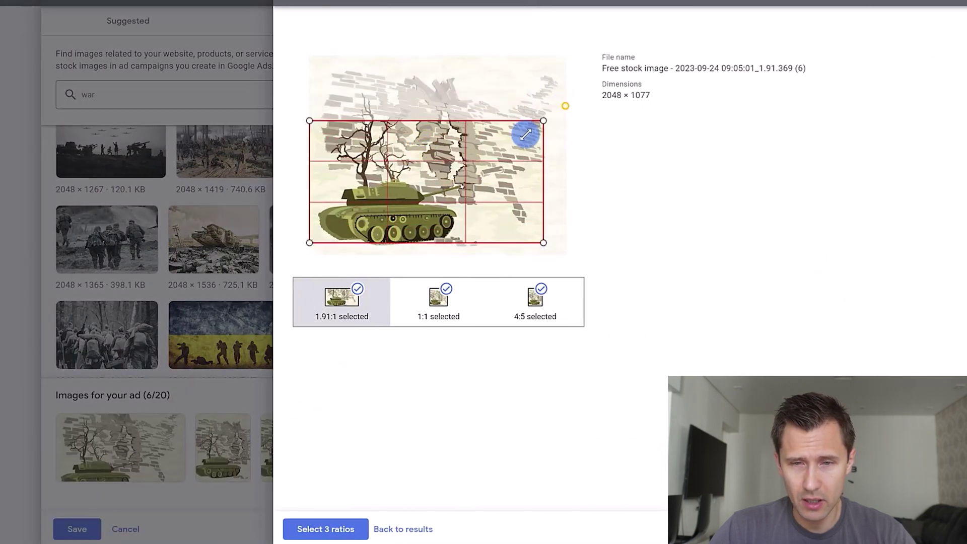
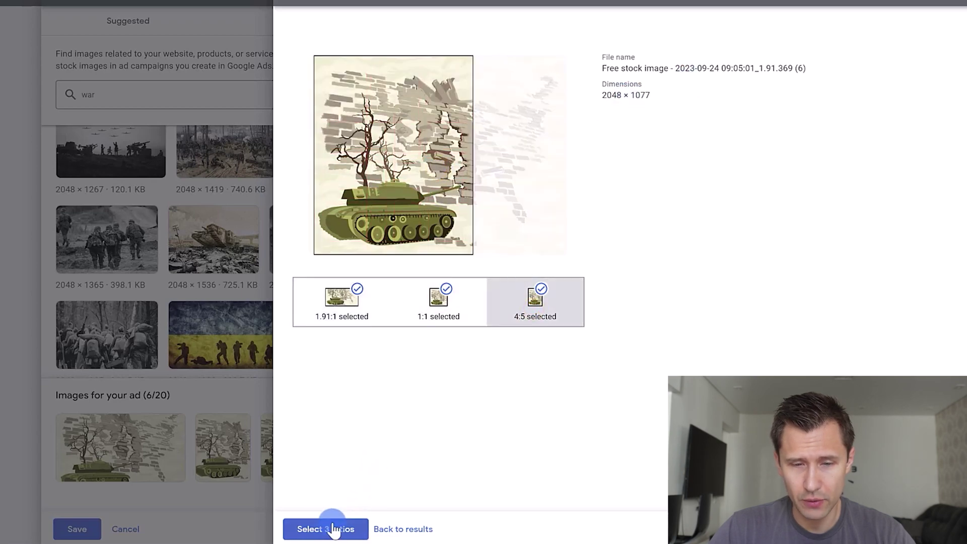
# Save the tank image in all three crop ratios, then reopen and dismiss the image picker.
pyautogui.click(326, 529)
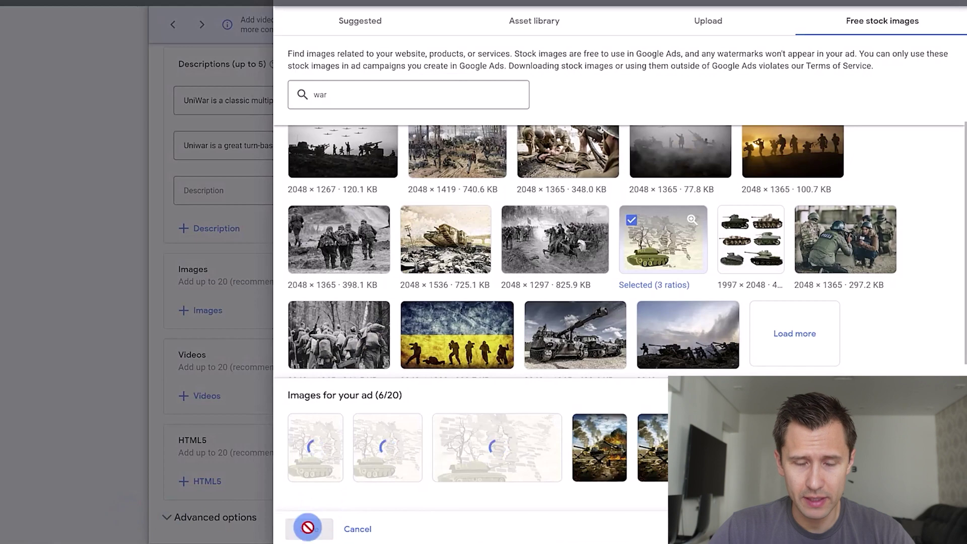
pyautogui.click(309, 529)
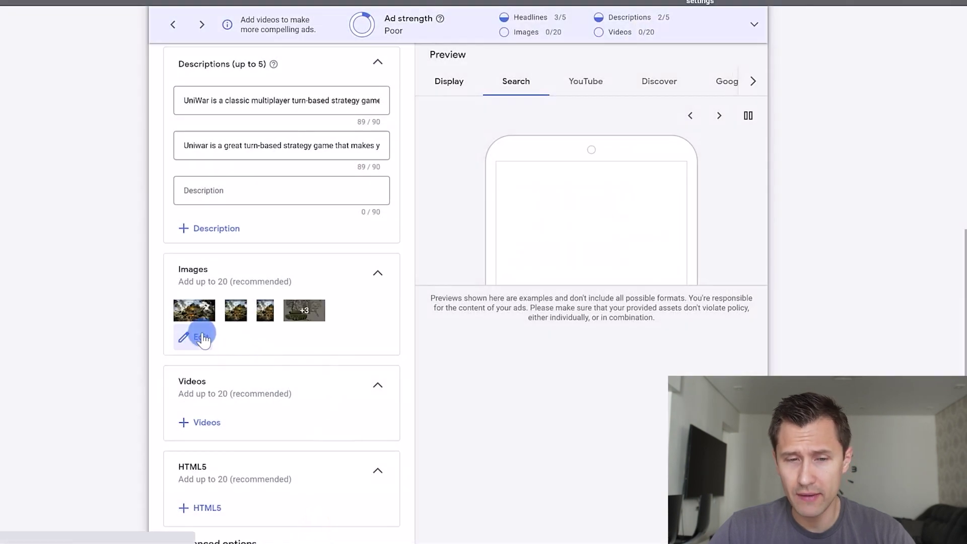
pyautogui.click(193, 336)
pyautogui.click(695, 23)
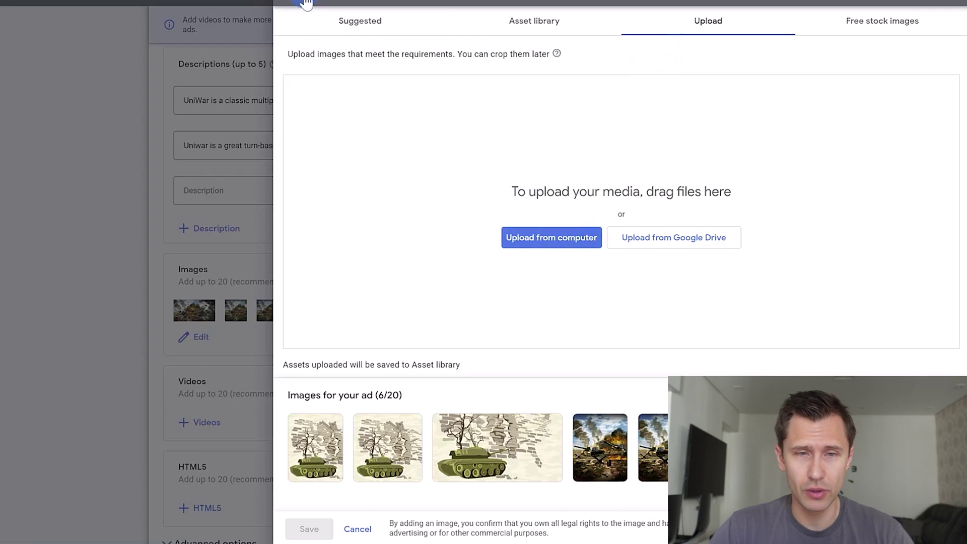
pyautogui.press('Escape')
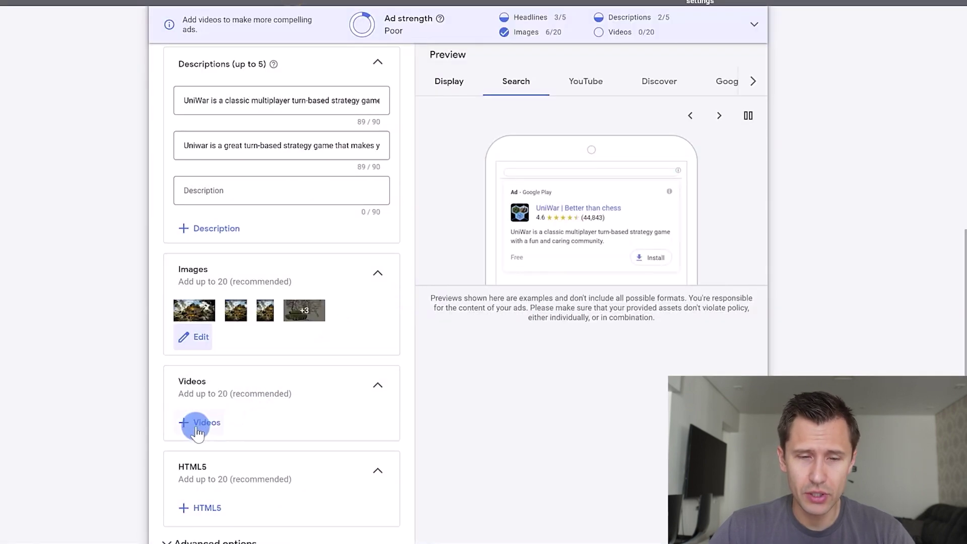
# Add the 'Uniwar Trailer' YouTube video from a 'uniwar' search; dismiss the HTML5 bundle picker.
pyautogui.click(203, 422)
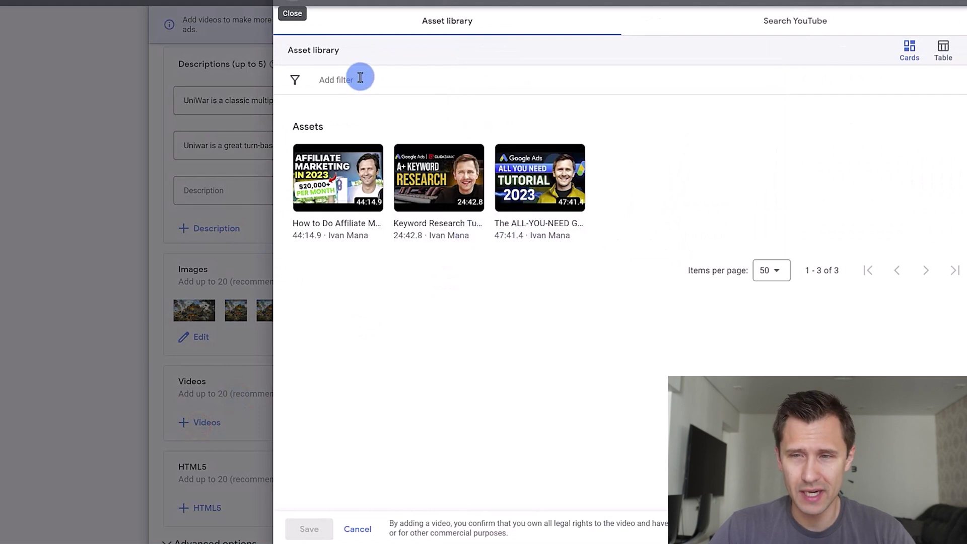
pyautogui.click(811, 20)
pyautogui.click(369, 68)
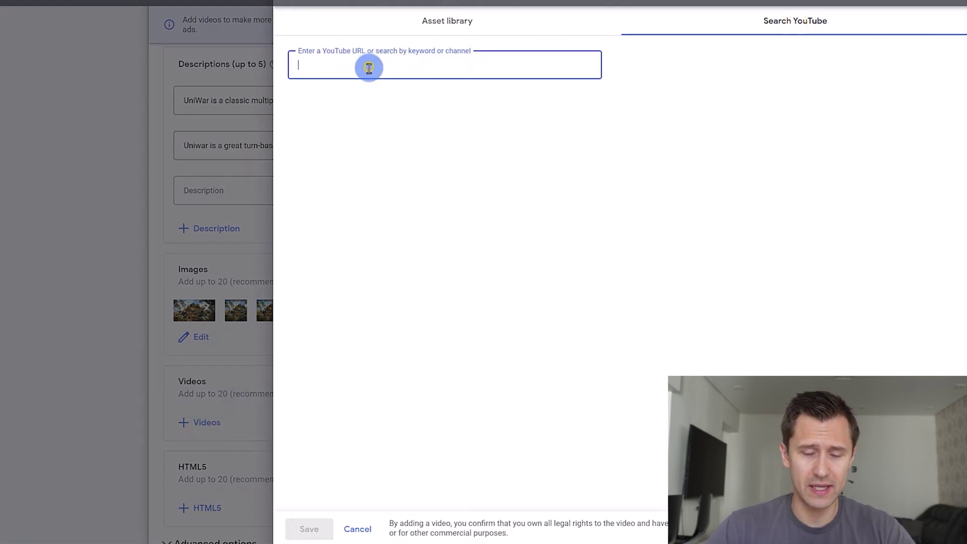
pyautogui.write('uniwar')
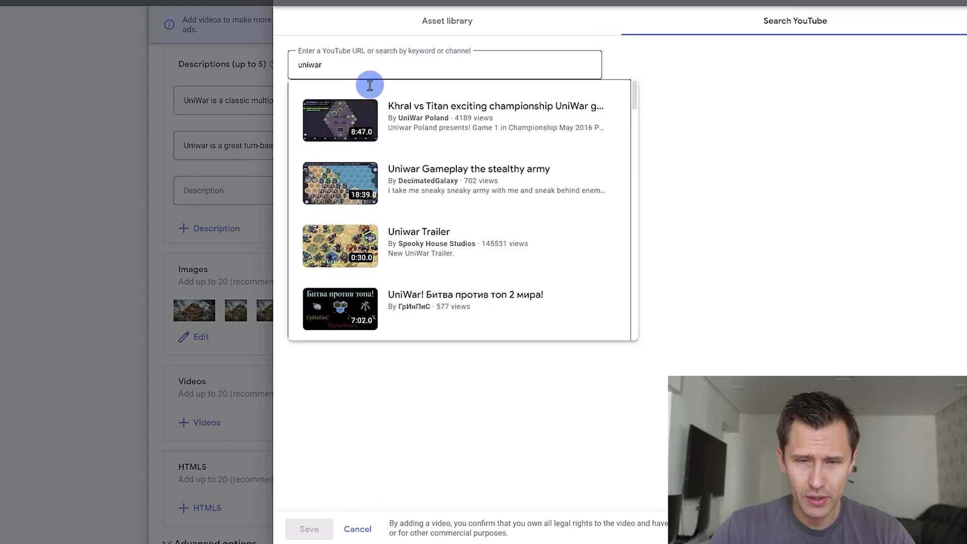
pyautogui.click(408, 254)
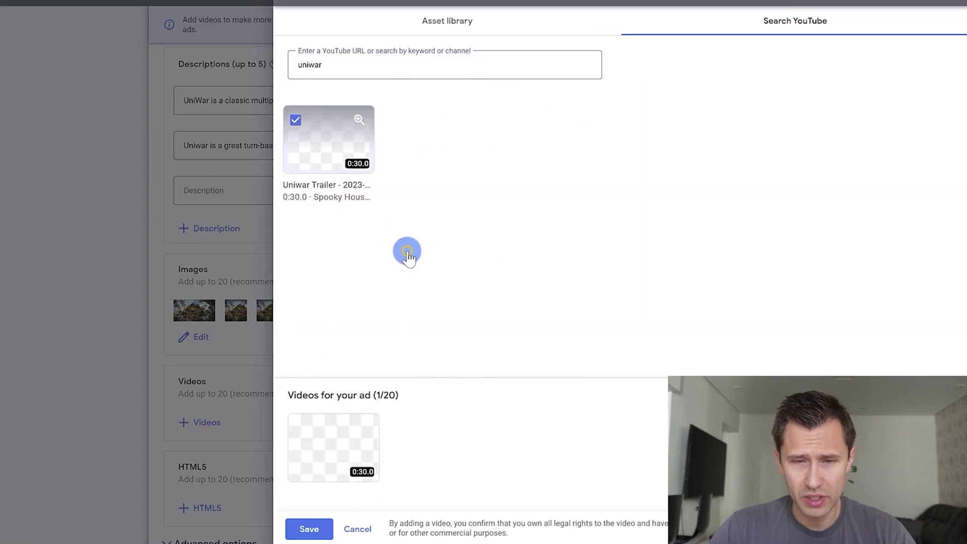
pyautogui.click(306, 529)
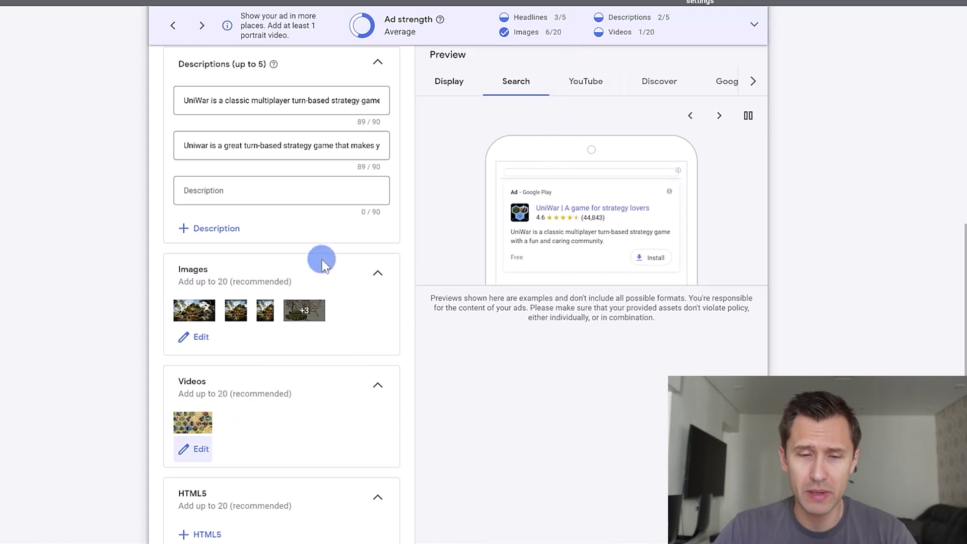
pyautogui.scroll(-3, 317, 264)
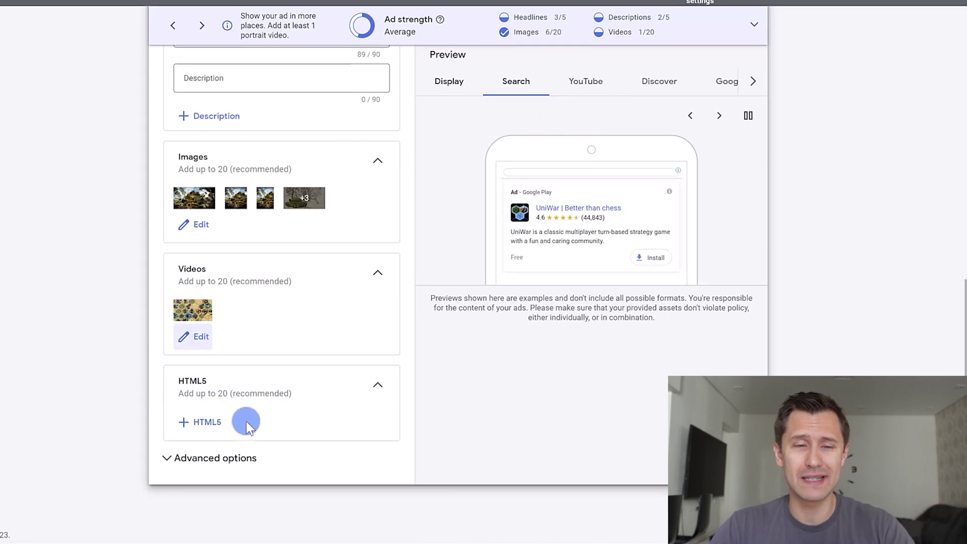
pyautogui.click(200, 422)
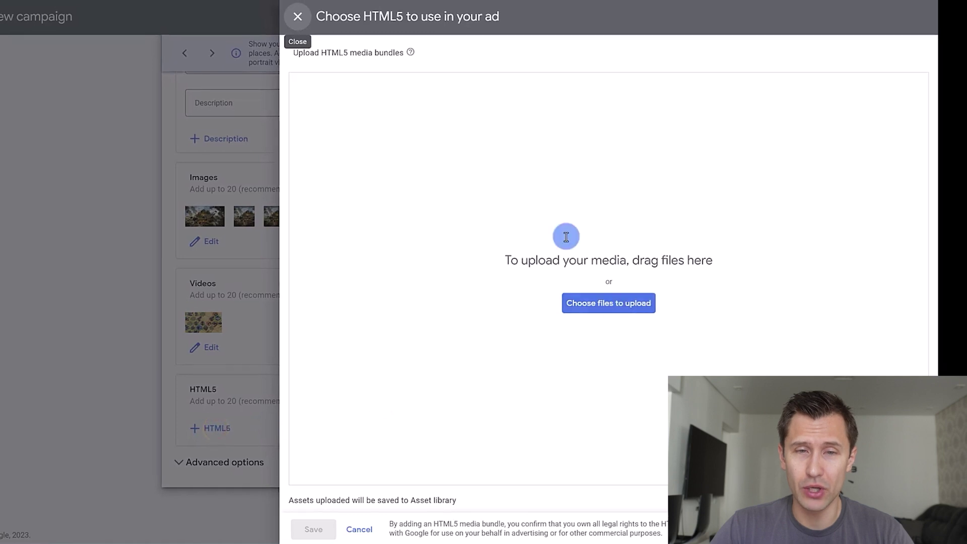
pyautogui.click(298, 16)
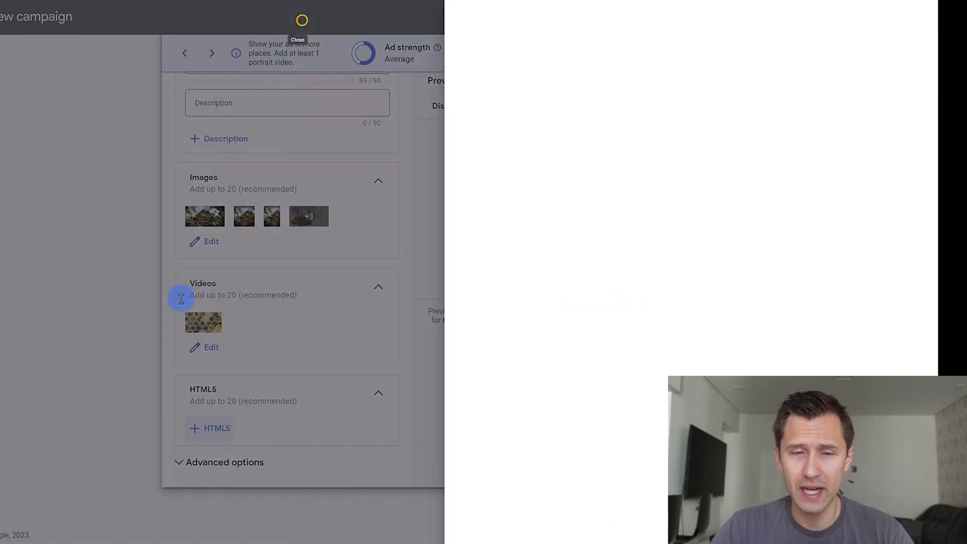
pyautogui.scroll(5, 412, 286)
pyautogui.click(447, 264)
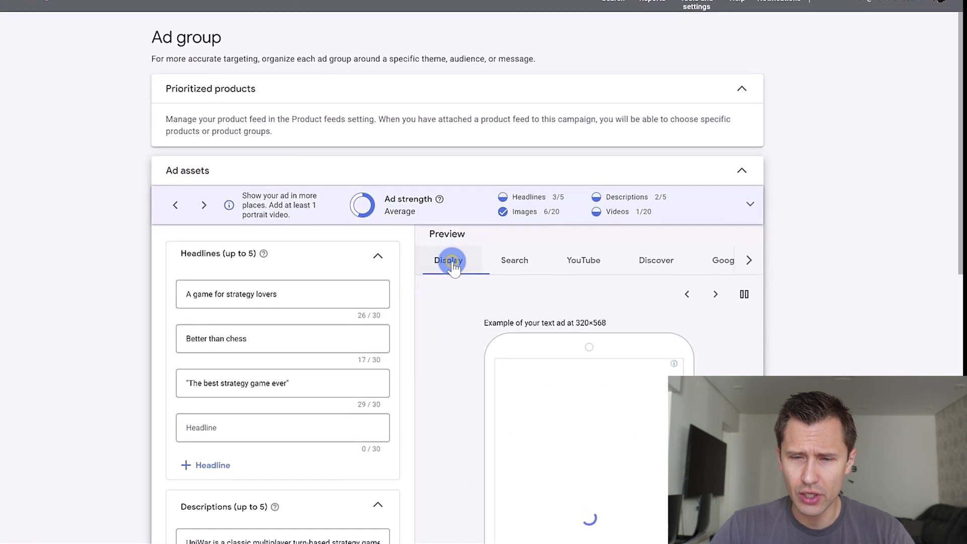
pyautogui.scroll(-3, 444, 338)
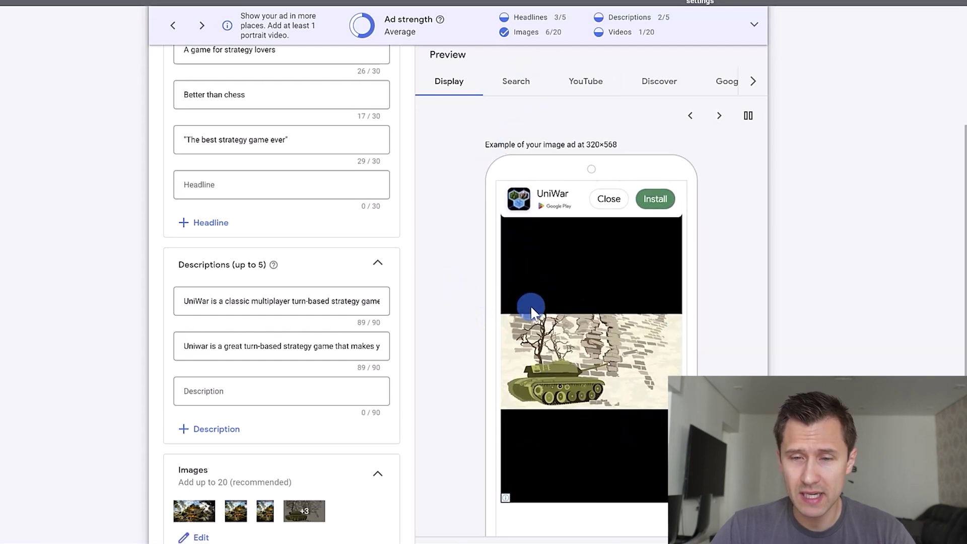
pyautogui.click(515, 84)
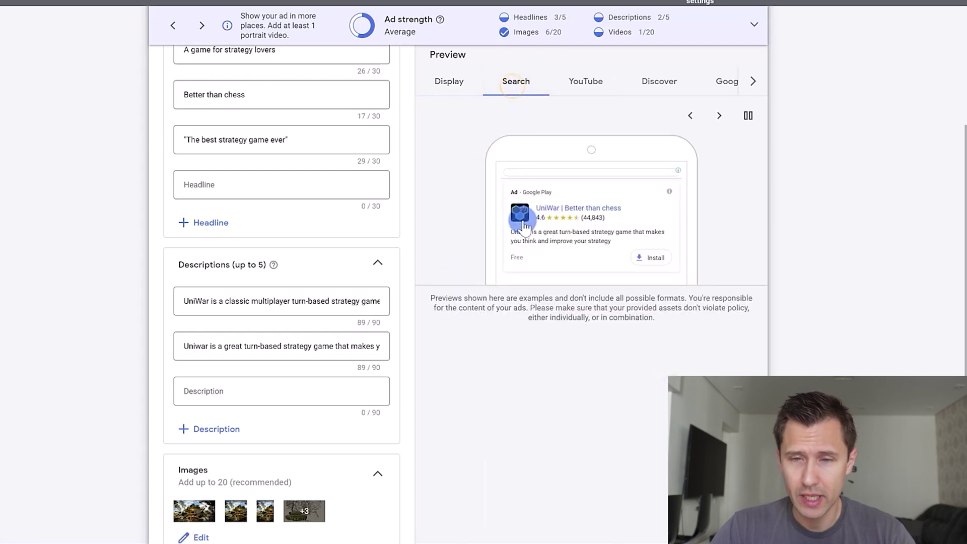
pyautogui.click(589, 85)
pyautogui.rightClick(665, 79)
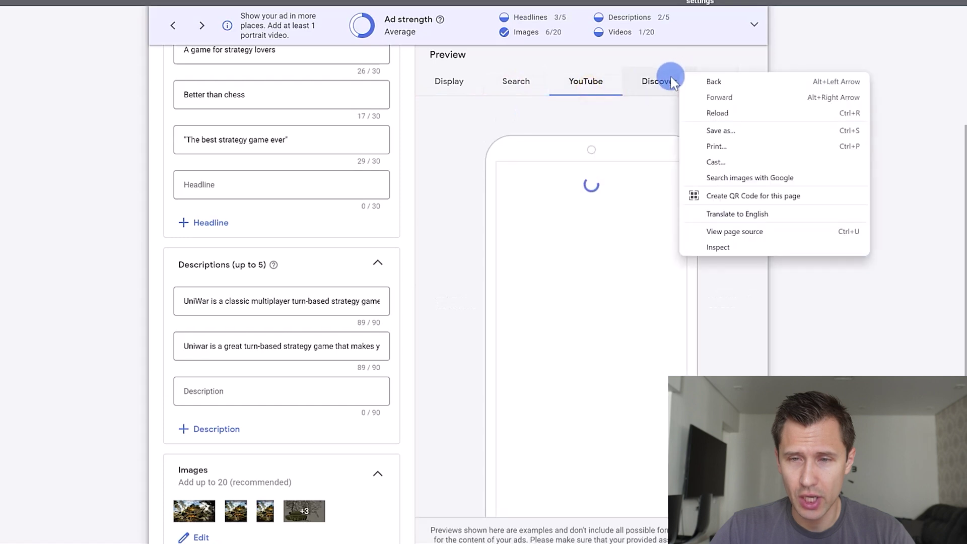
pyautogui.click(654, 83)
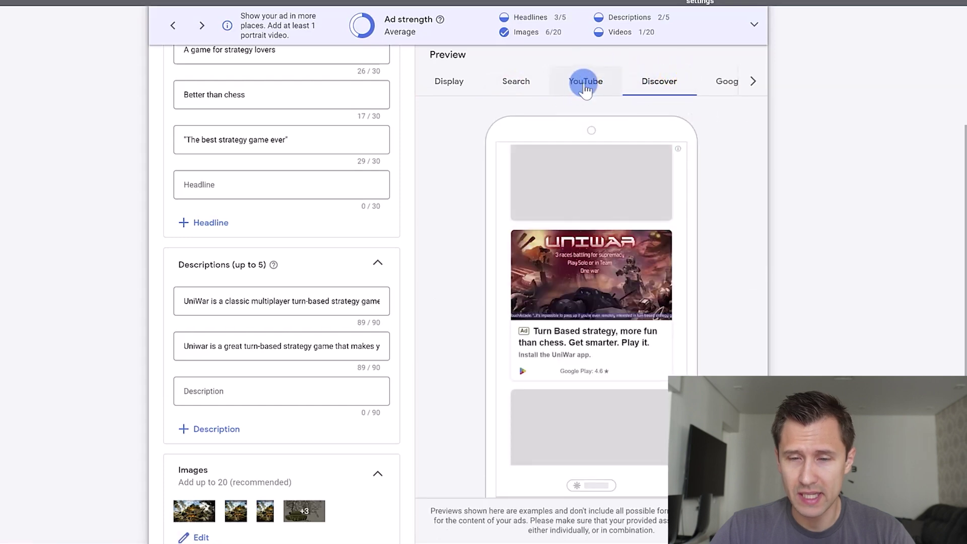
pyautogui.click(586, 85)
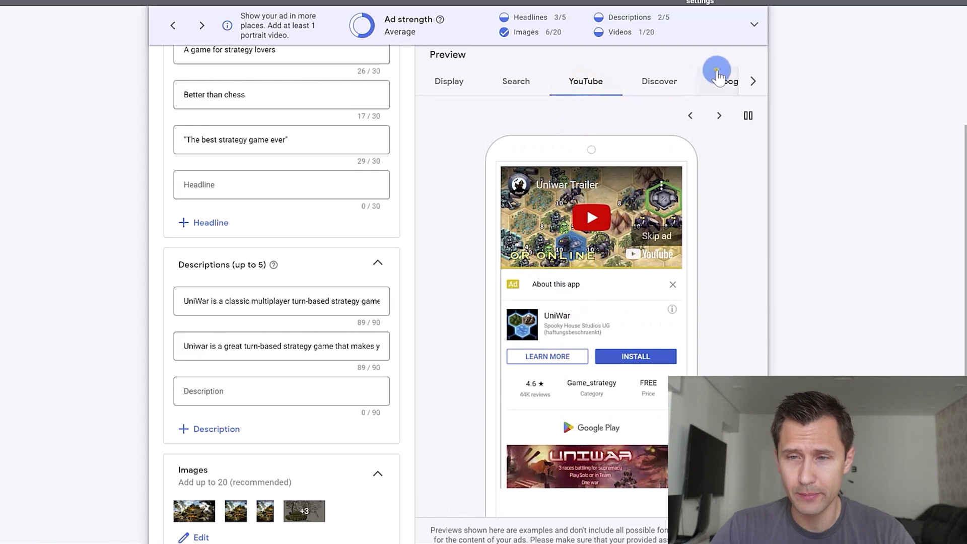
pyautogui.click(752, 80)
pyautogui.click(721, 81)
pyautogui.scroll(2, 590, 227)
pyautogui.click(500, 137)
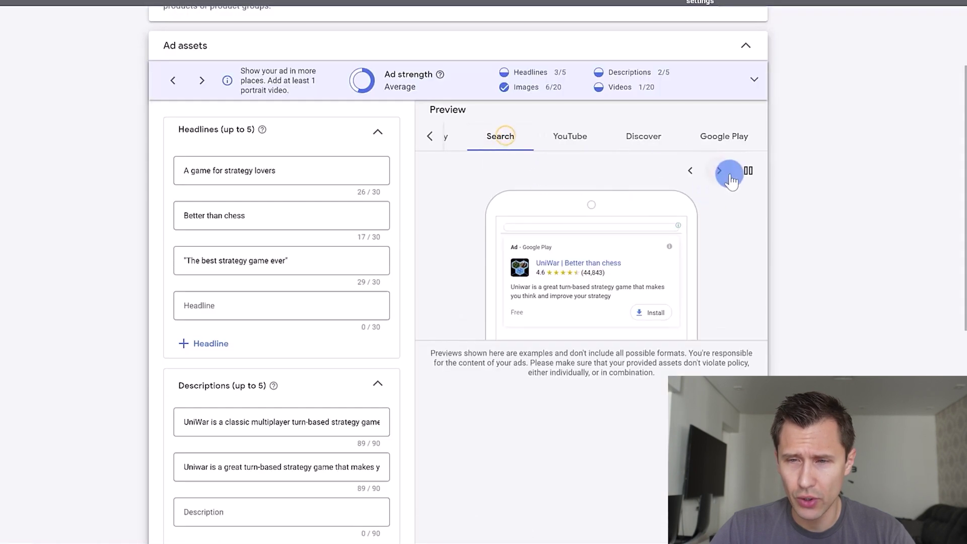
pyautogui.click(719, 171)
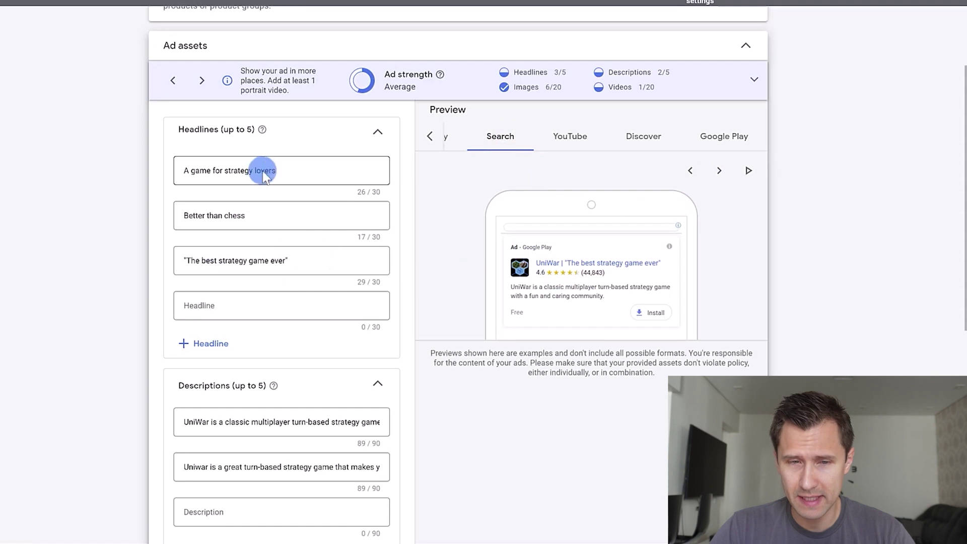
pyautogui.click(716, 174)
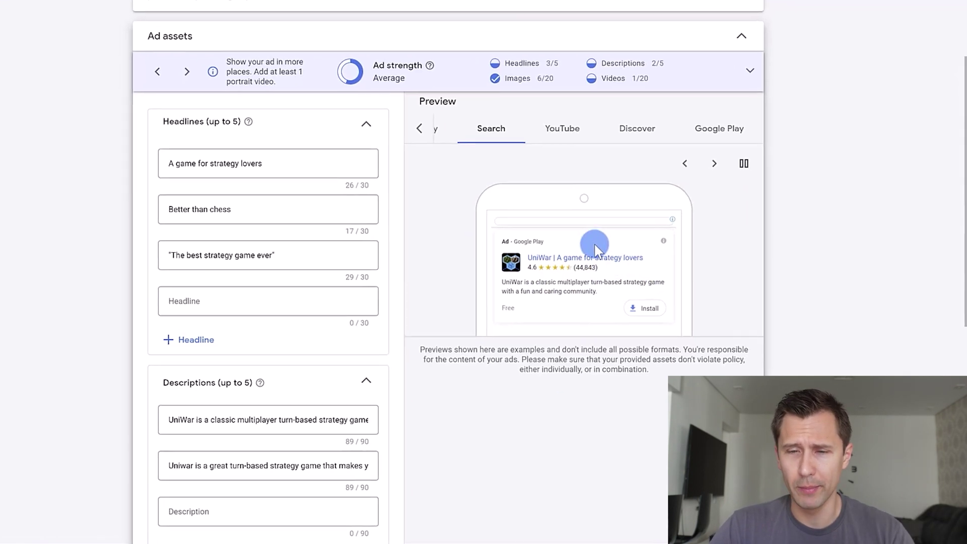
pyautogui.scroll(-3, 596, 246)
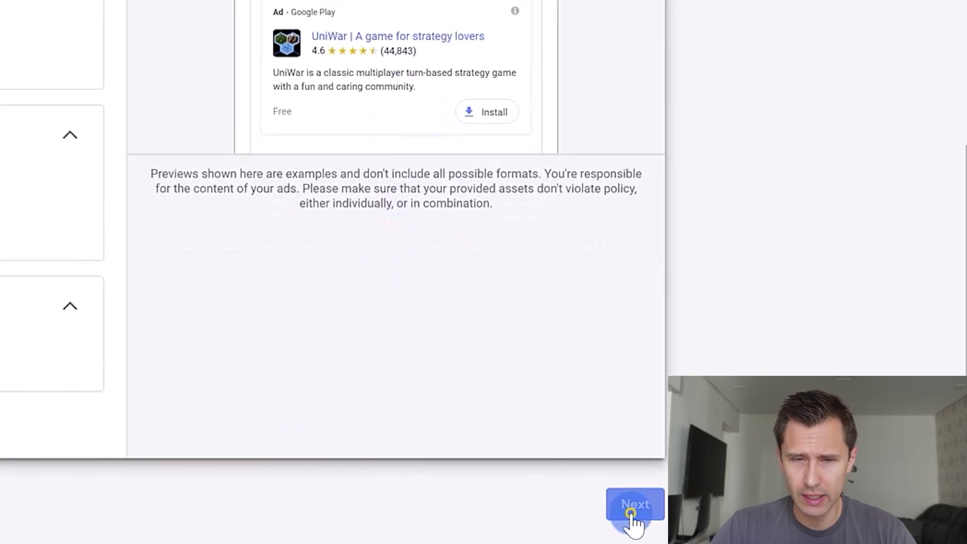
# Resolve the low-budget warning by changing the daily budget from 25.00 to 50.00.
pyautogui.click(633, 506)
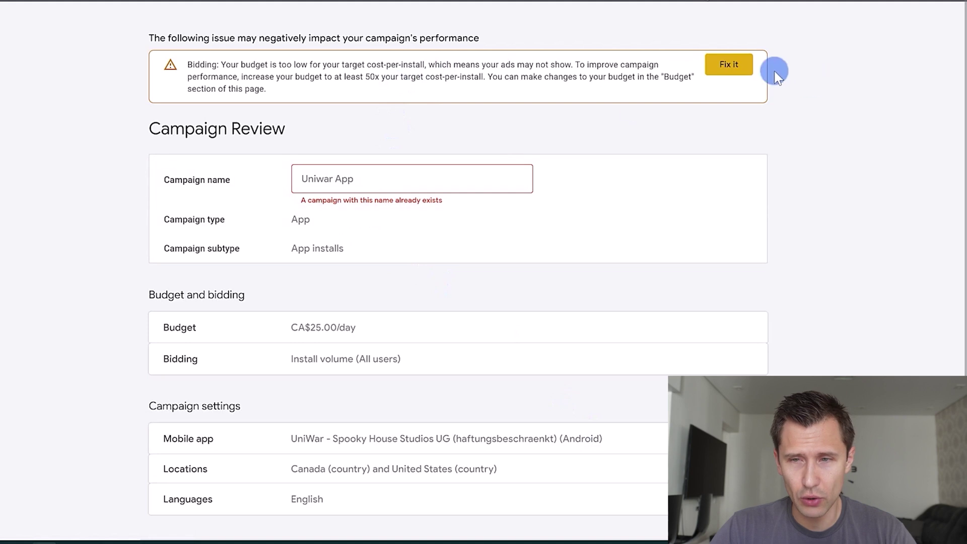
pyautogui.click(728, 65)
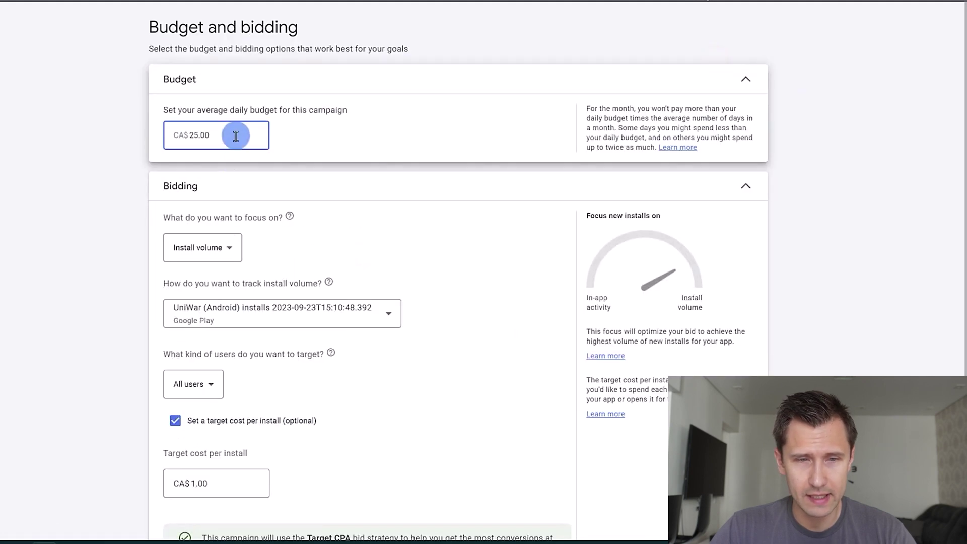
pyautogui.moveTo(236, 135); pyautogui.dragTo(178, 116)
pyautogui.write('50')
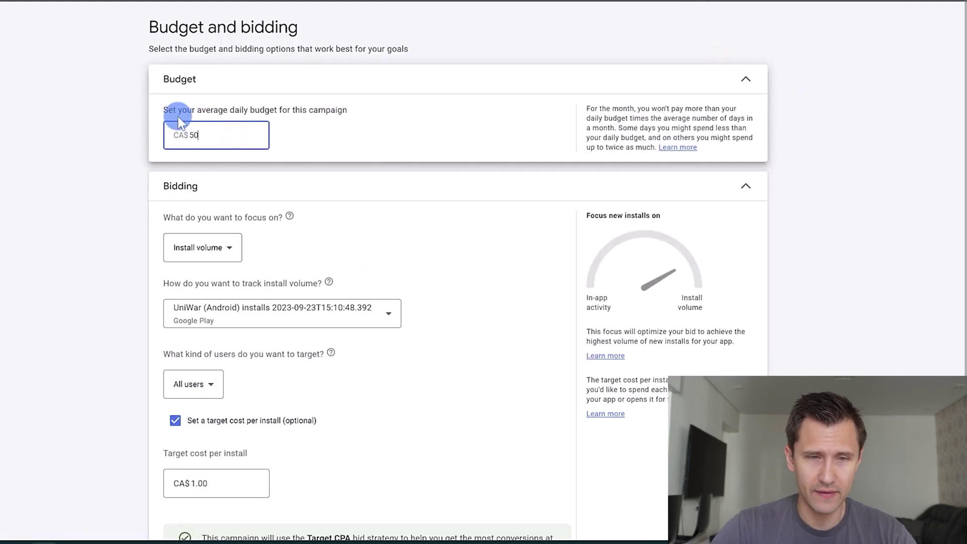
pyautogui.write('.00')
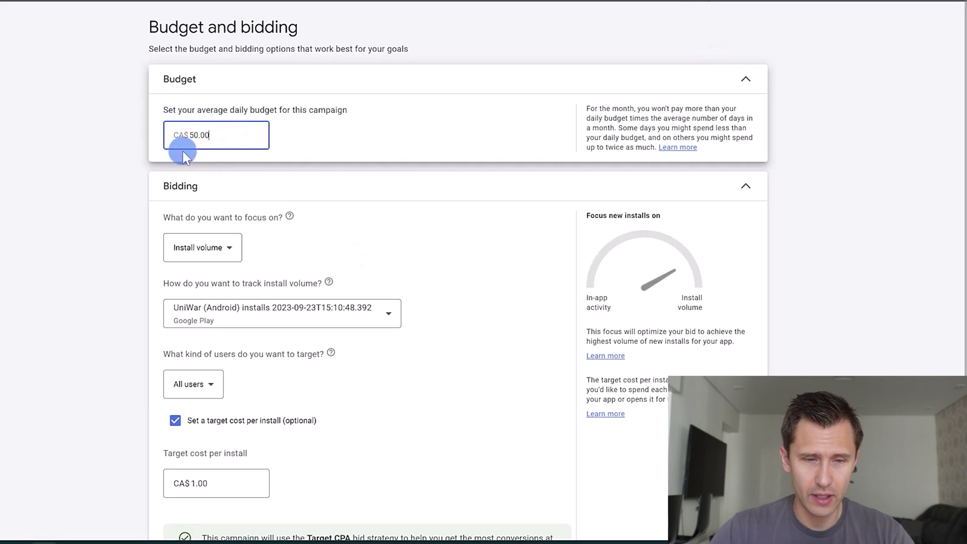
pyautogui.scroll(-5, 387, 344)
pyautogui.scroll(-5, 529, 378)
pyautogui.click(610, 483)
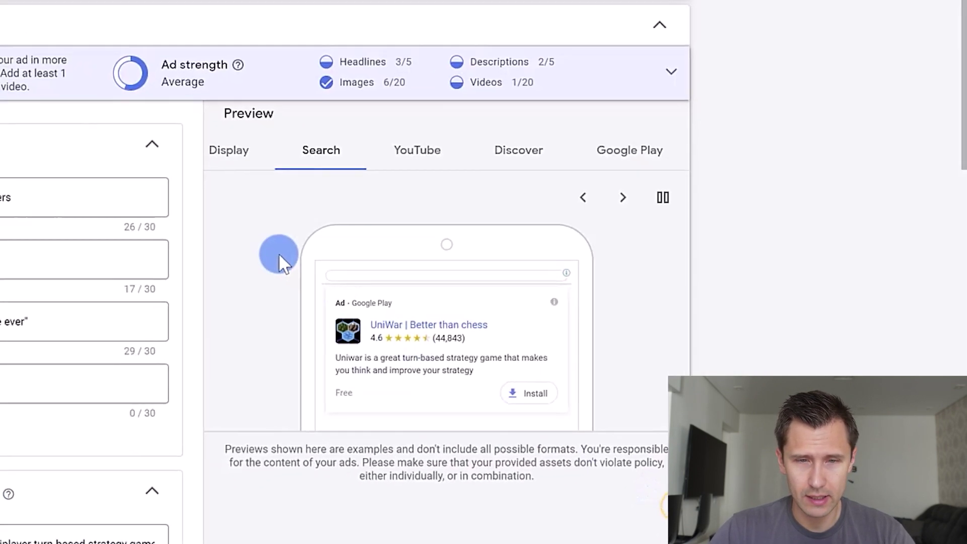
pyautogui.scroll(-5, 357, 303)
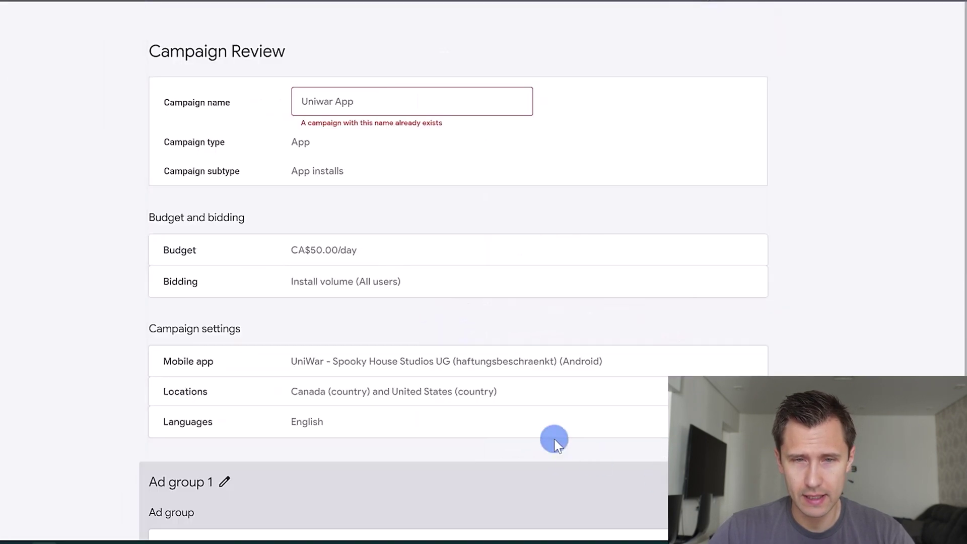
# Append ' 2' so the campaign is named 'Uniwar App 2', then publish the campaign.
pyautogui.click(347, 100)
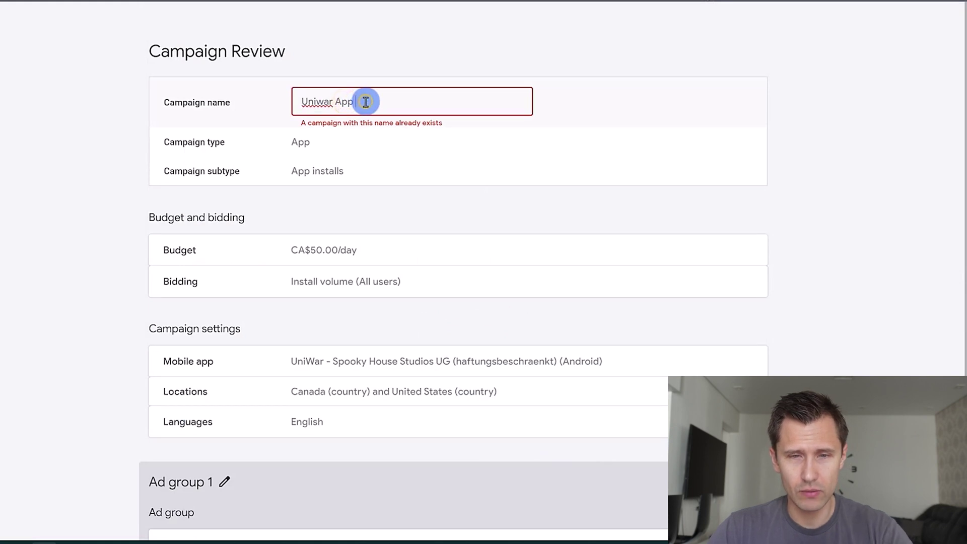
pyautogui.write('2')
pyautogui.click(126, 218)
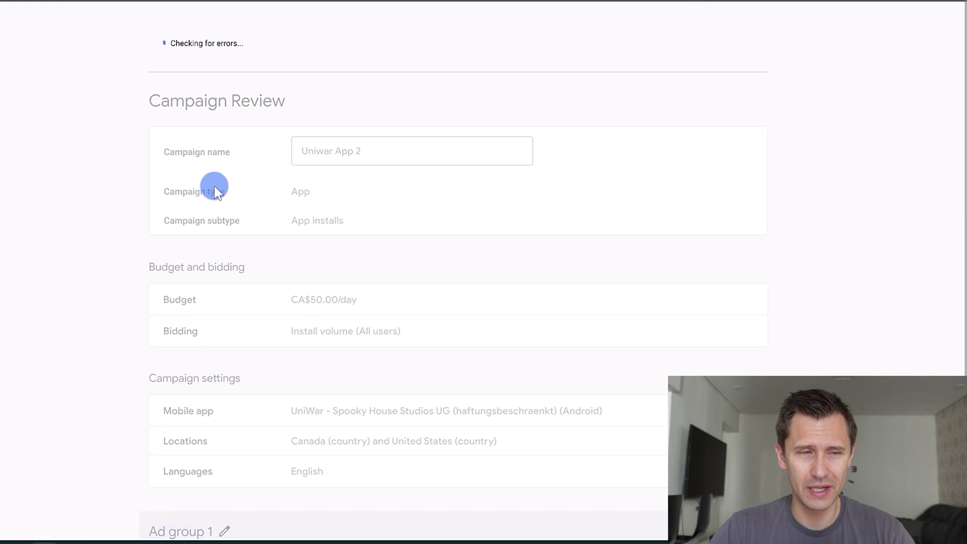
pyautogui.scroll(-2, 283, 293)
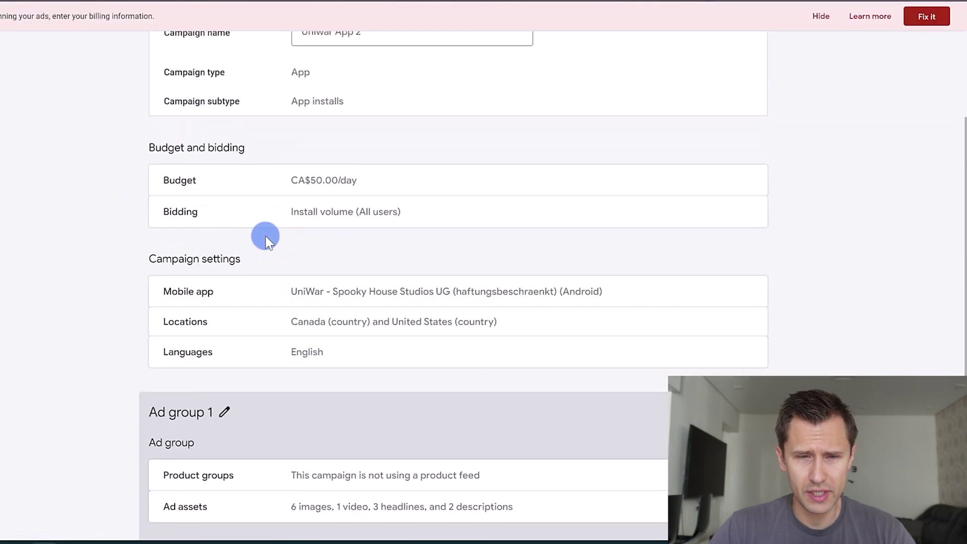
pyautogui.scroll(-1, 368, 321)
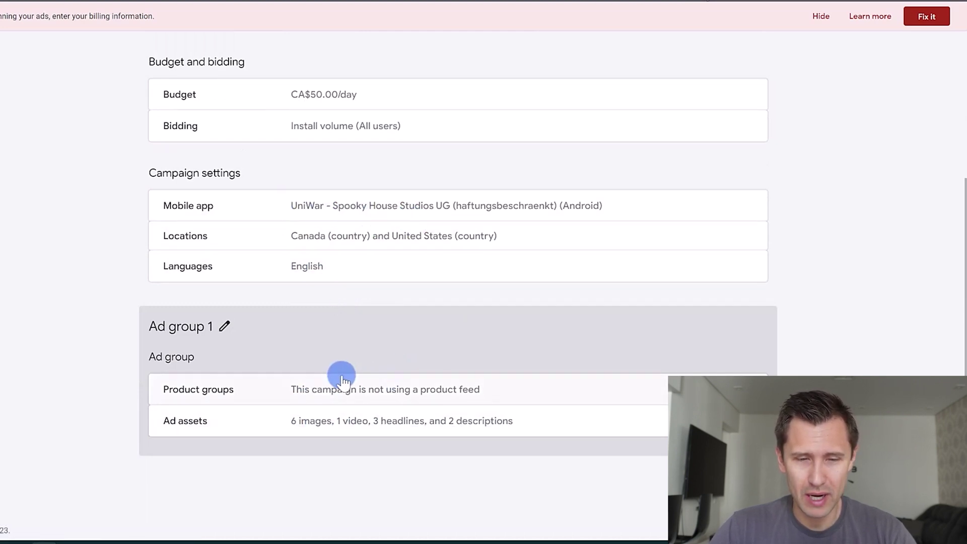
pyautogui.scroll(3, 365, 414)
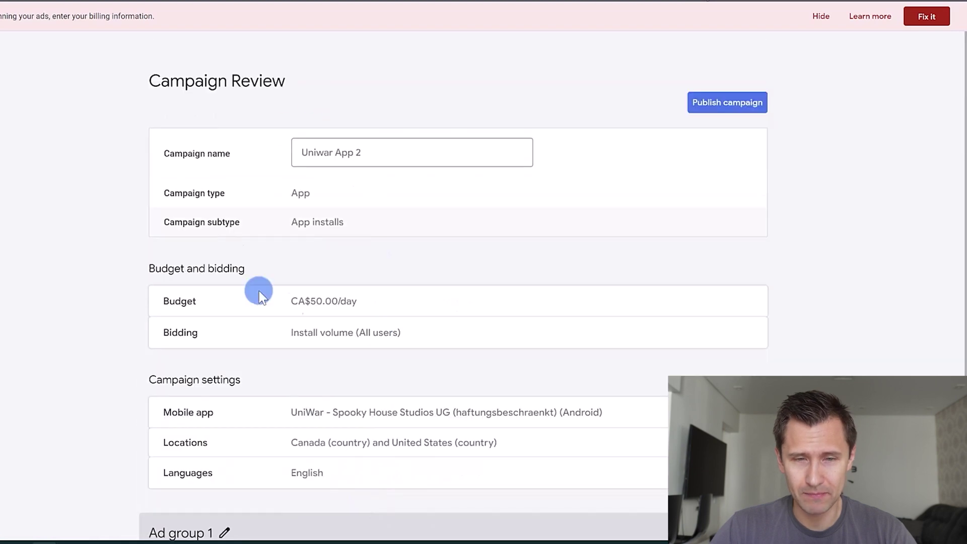
pyautogui.scroll(-3, 595, 212)
pyautogui.scroll(3, 551, 280)
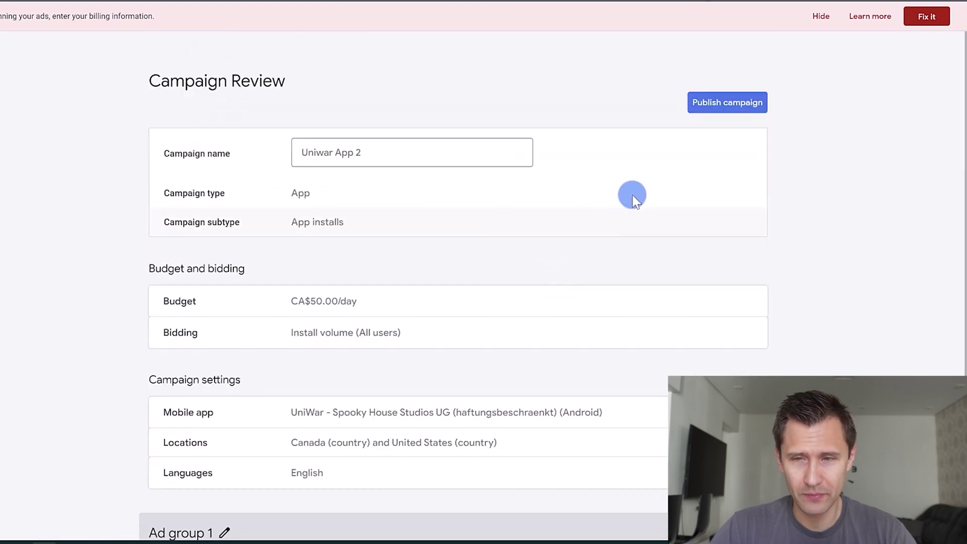
pyautogui.click(712, 102)
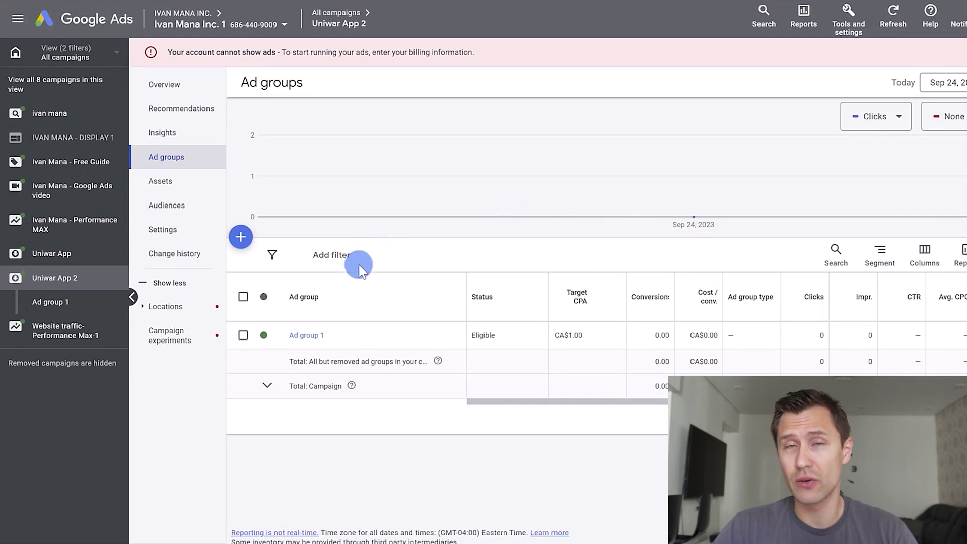
pyautogui.moveTo(306, 366)
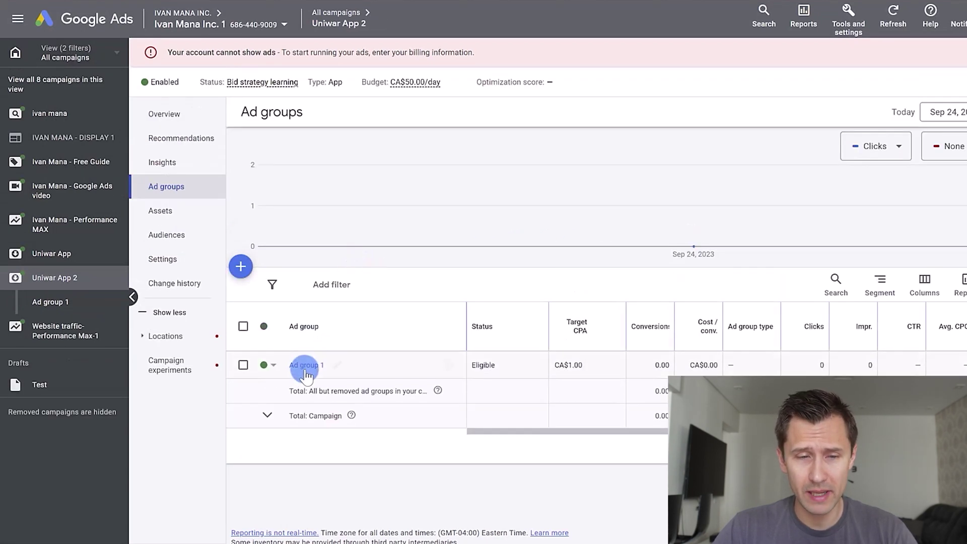
pyautogui.click(160, 210)
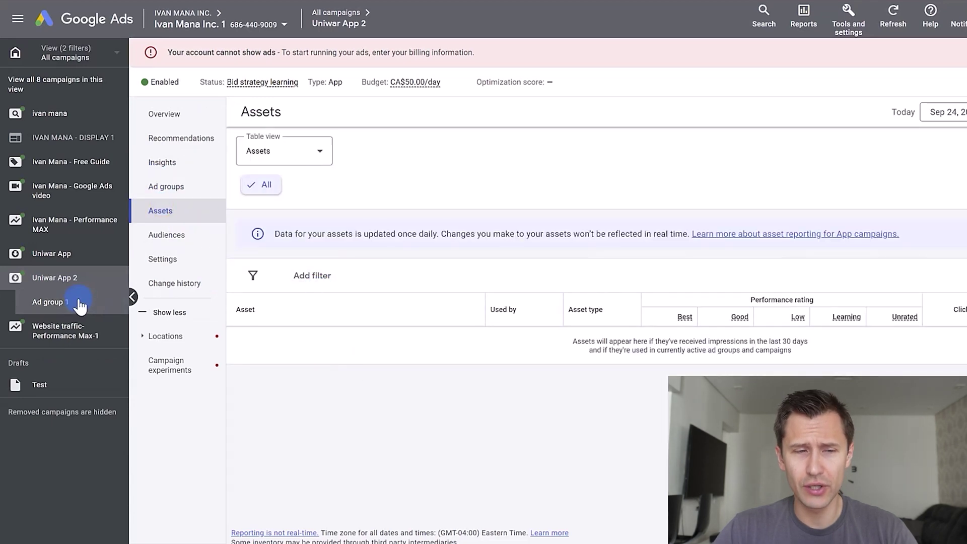
pyautogui.click(78, 302)
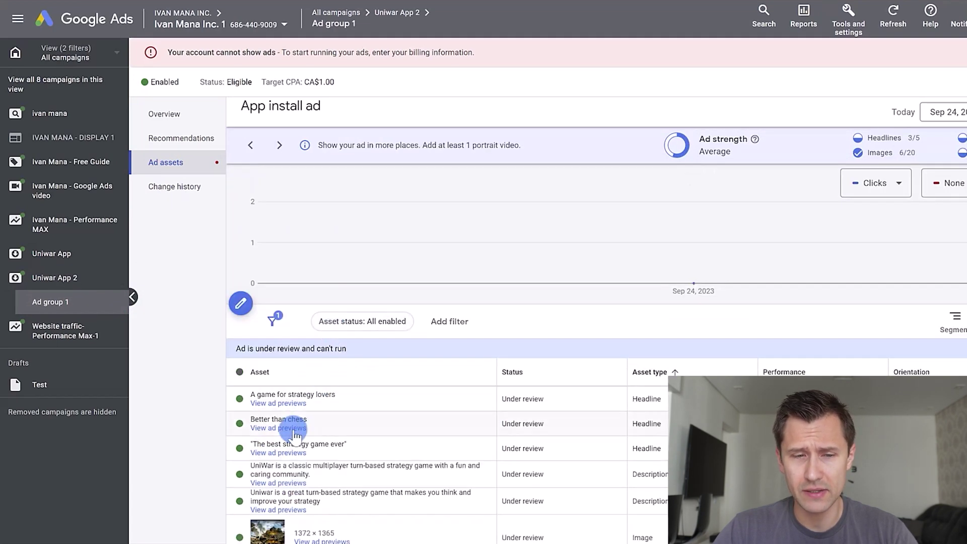
pyautogui.click(239, 307)
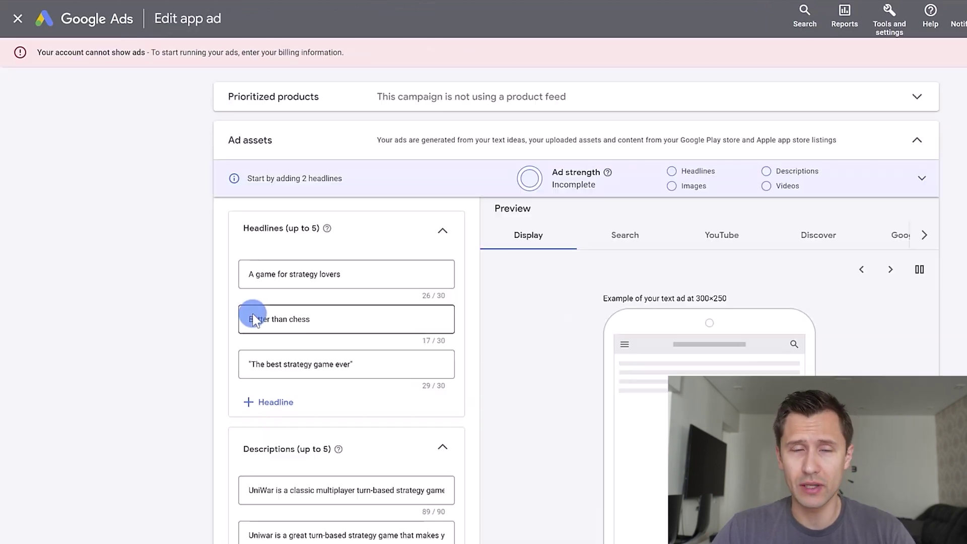
pyautogui.scroll(-5, 420, 303)
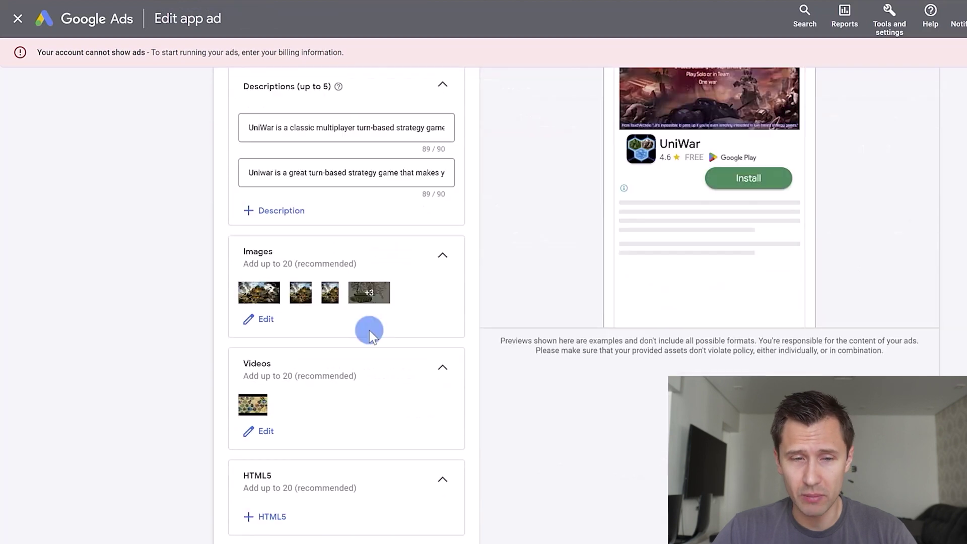
pyautogui.scroll(-3, 378, 340)
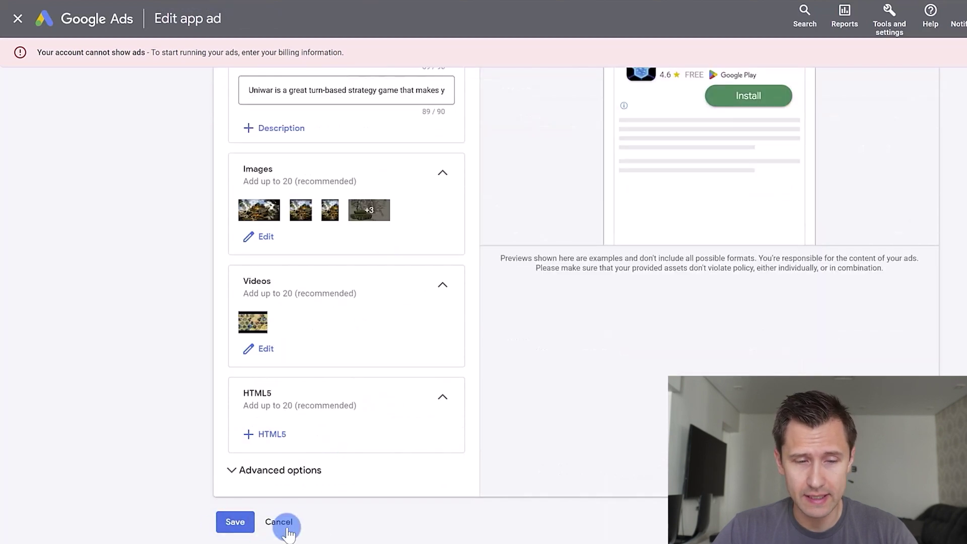
pyautogui.click(278, 522)
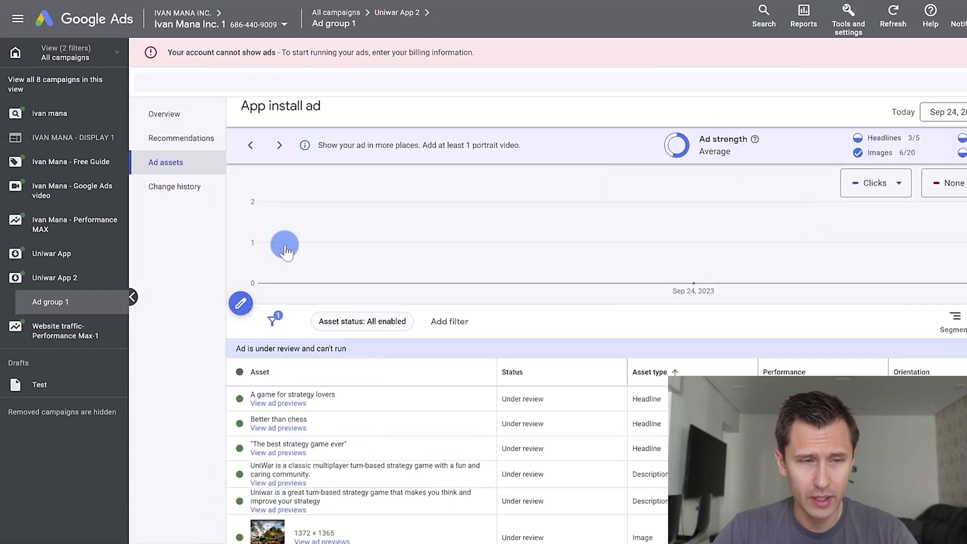
pyautogui.click(55, 278)
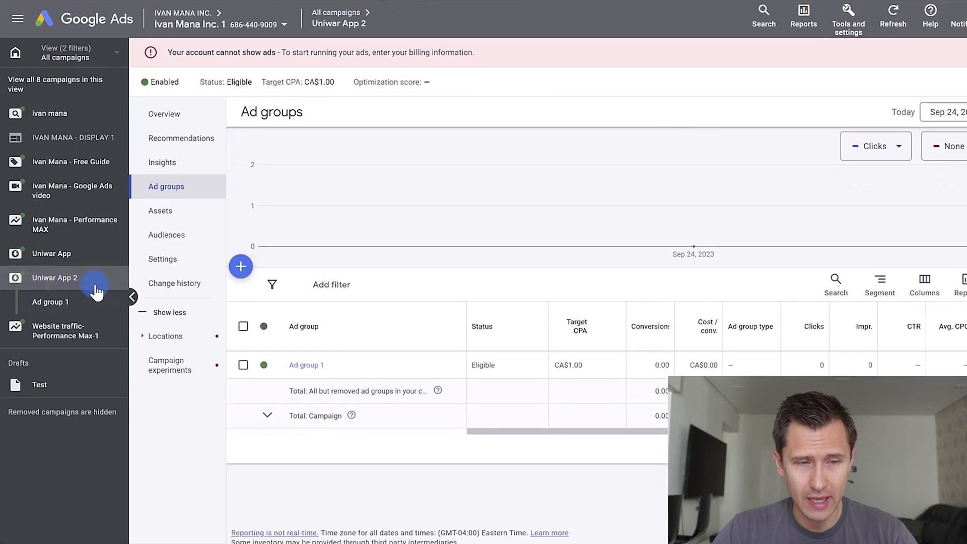
pyautogui.click(165, 259)
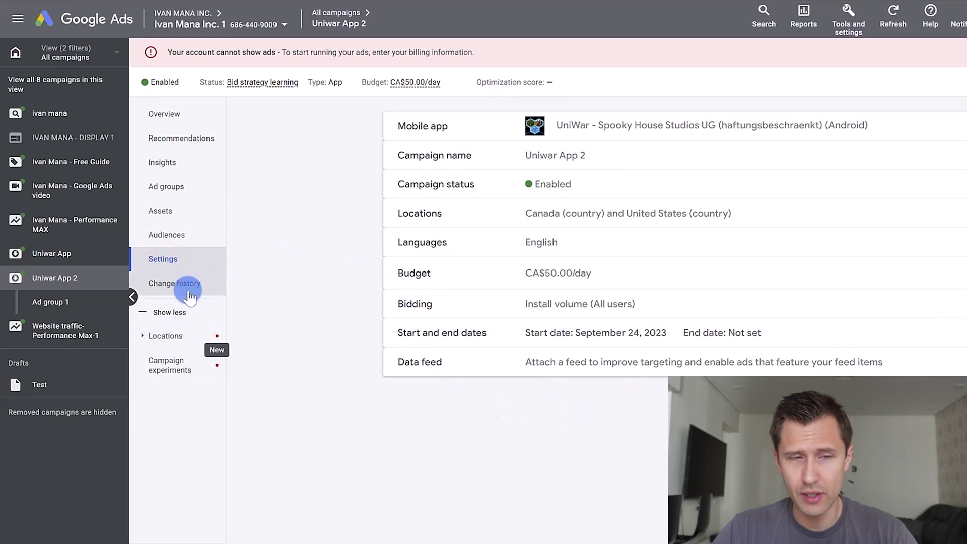
pyautogui.click(161, 188)
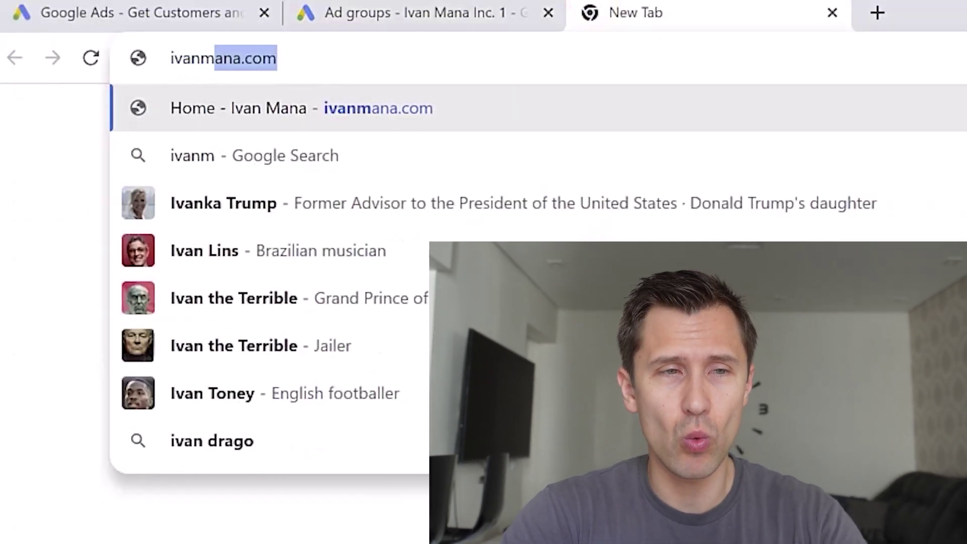
pyautogui.write('ivanmana.com')
# Load ivanmana.com in the new tab.
pyautogui.press('Return')
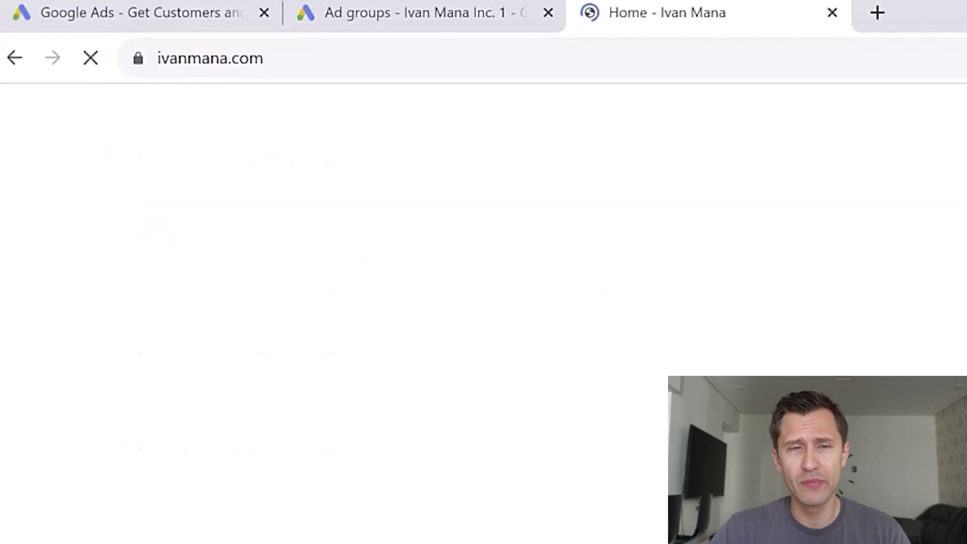